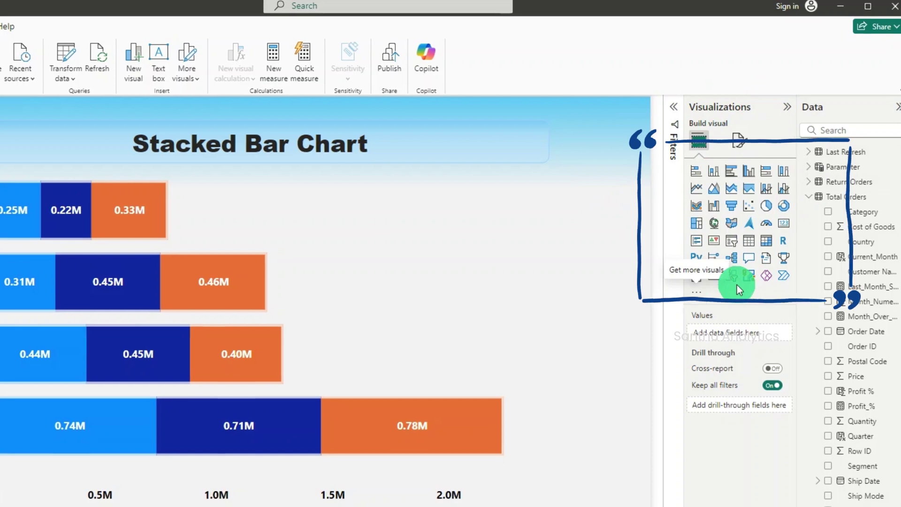
Step: Expand the Total Orders fields and select the example stacked bar chart before moving to the slides
{"action": "left_click", "coordinate": [697, 301]}
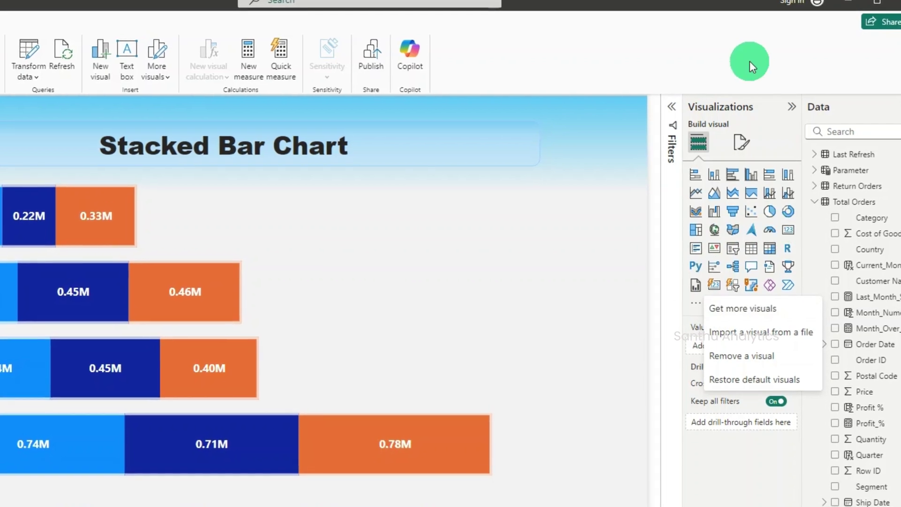
{"action": "key", "text": "Escape"}
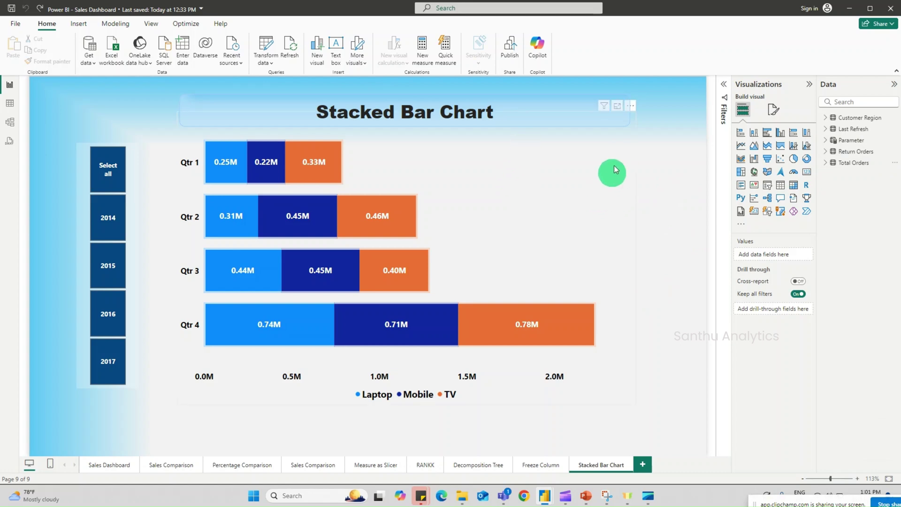
{"action": "left_click", "coordinate": [825, 163]}
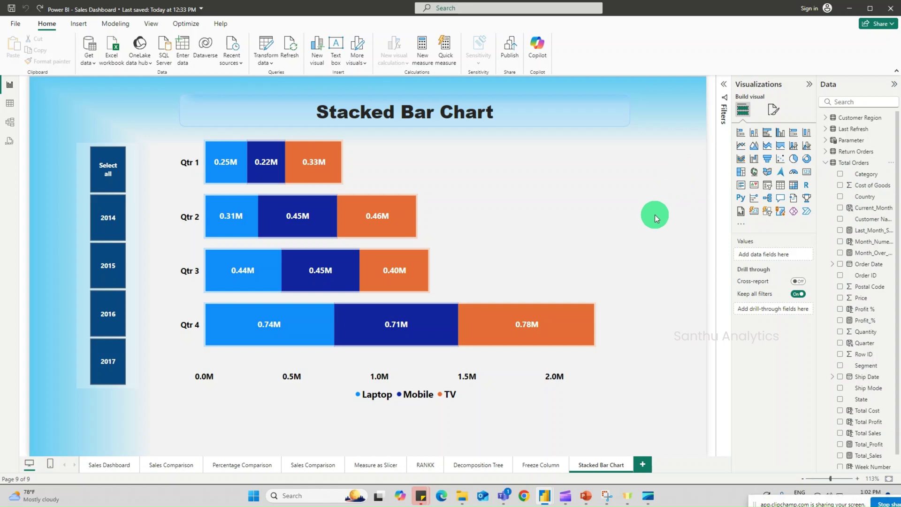
{"action": "mouse_move", "coordinate": [619, 328]}
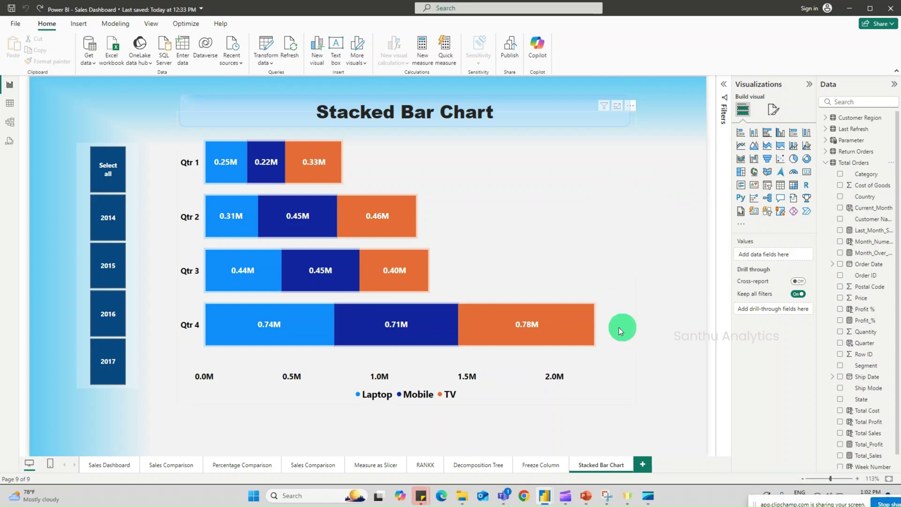
{"action": "left_click", "coordinate": [619, 398]}
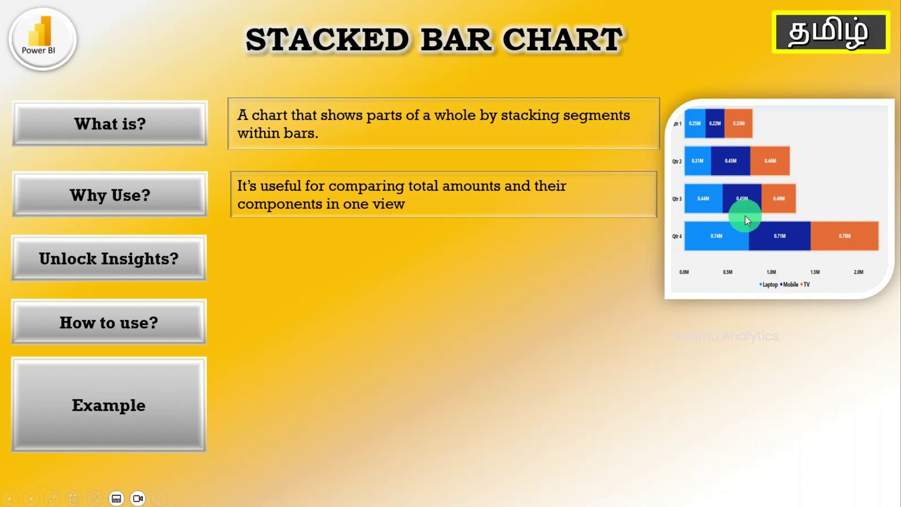
Step: Show the insights, how-to-use and quarterly sales example text boxes, then return to Power BI
{"action": "left_click", "coordinate": [773, 236]}
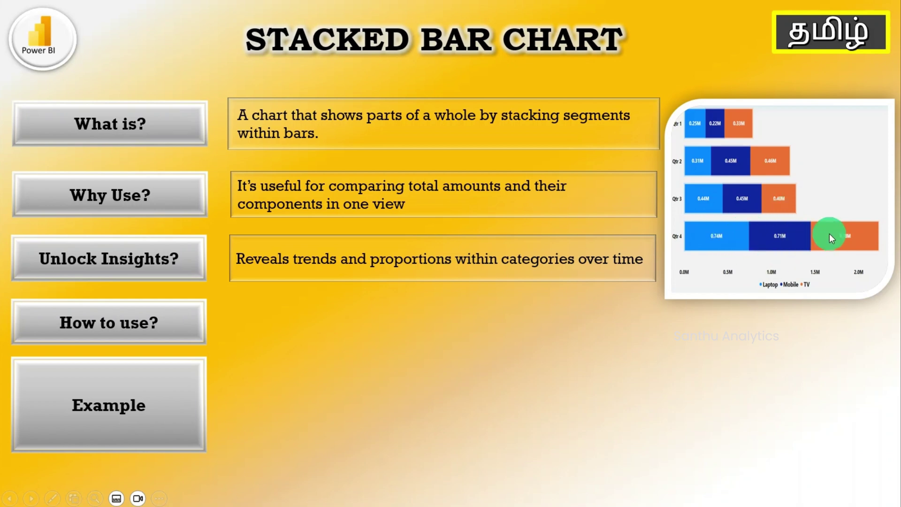
{"action": "left_click", "coordinate": [741, 255]}
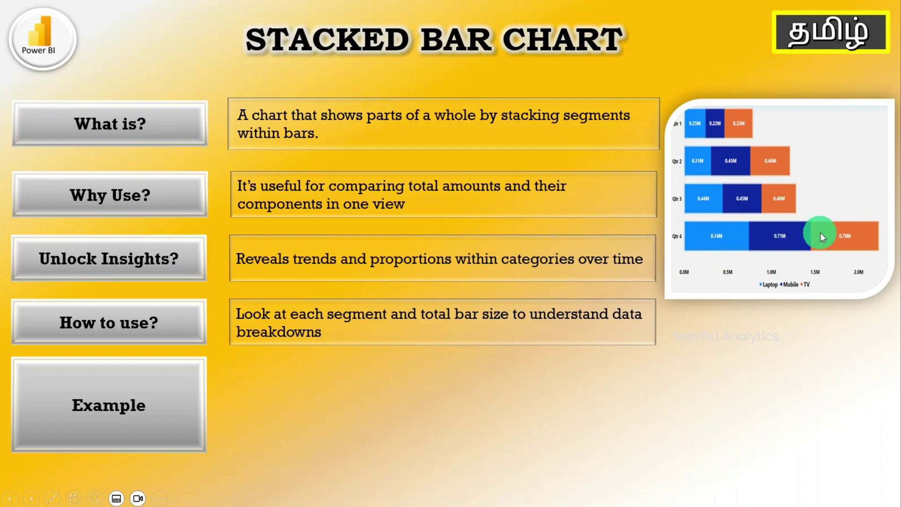
{"action": "left_click", "coordinate": [794, 247]}
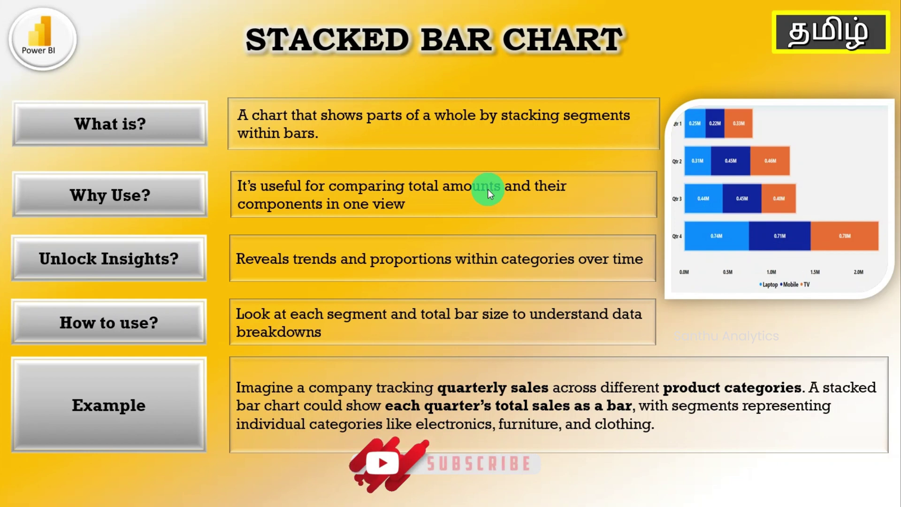
{"action": "key", "text": "alt+Tab"}
Step: Add a stacked bar chart visual beside the year slicer and stretch it across the canvas
{"action": "left_click", "coordinate": [818, 185]}
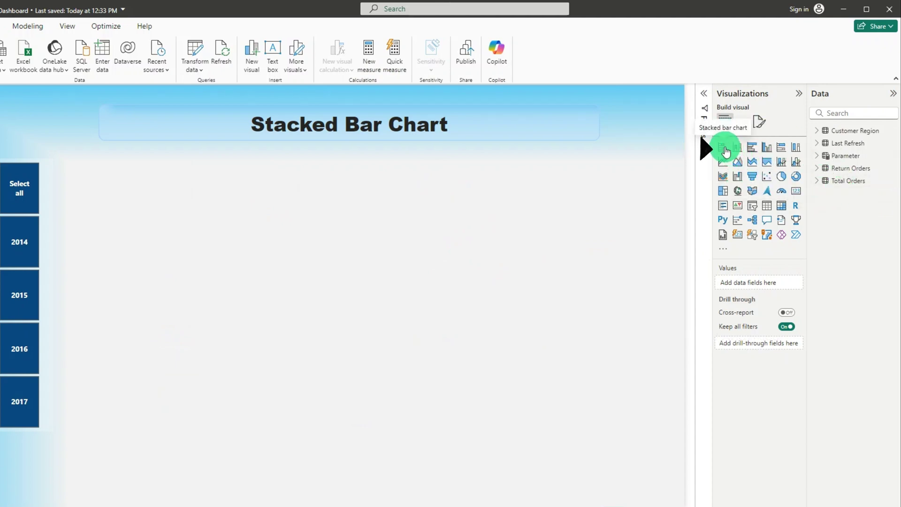
{"action": "left_click_drag", "start_coordinate": [725, 151], "coordinate": [364, 269]}
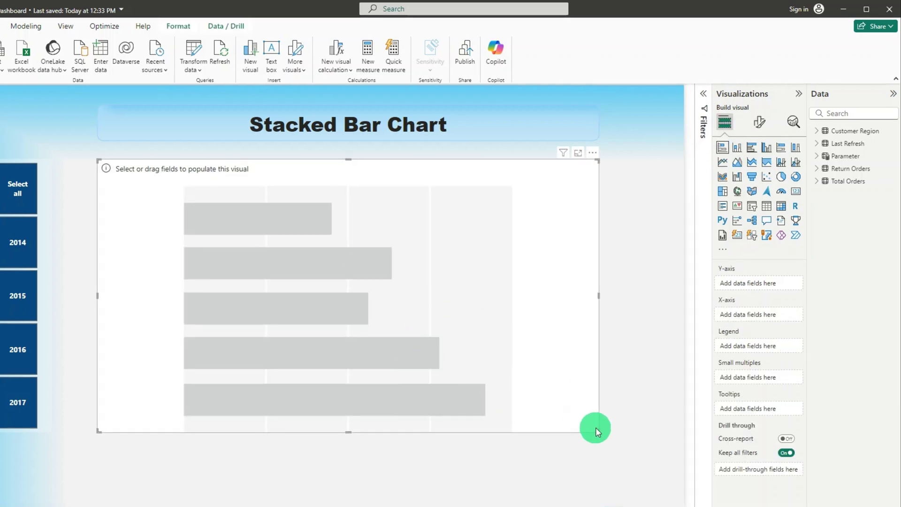
{"action": "left_click_drag", "start_coordinate": [597, 429], "coordinate": [666, 460]}
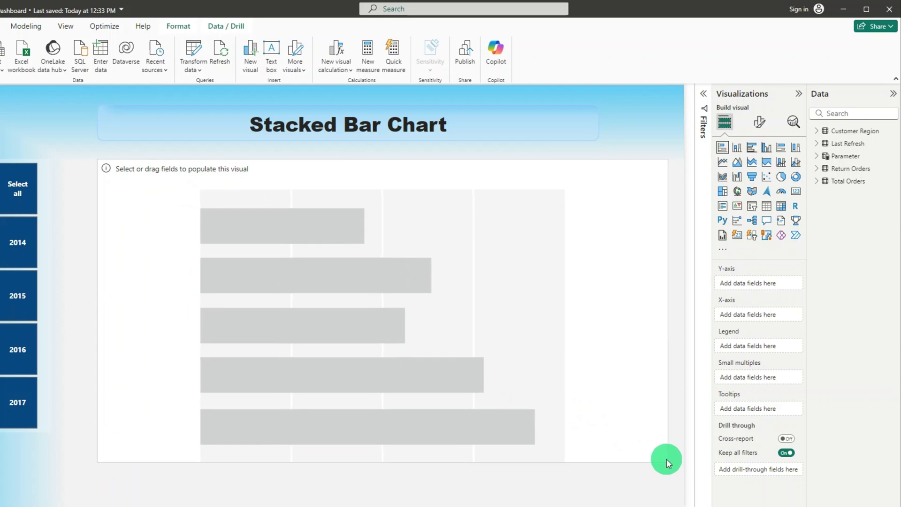
{"action": "left_click", "coordinate": [816, 182]}
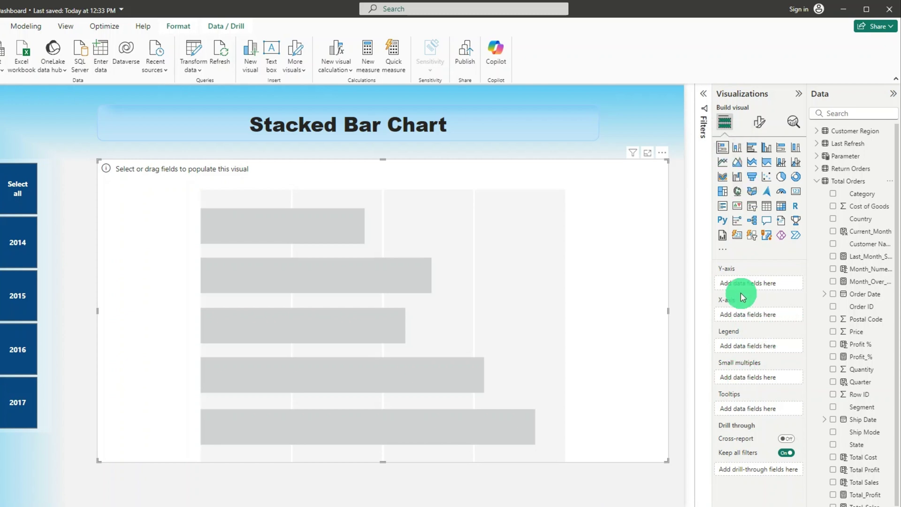
Step: Put Order Date's Quarter level on the Y-axis and Total_Sales on the X-axis
{"action": "left_click", "coordinate": [824, 294]}
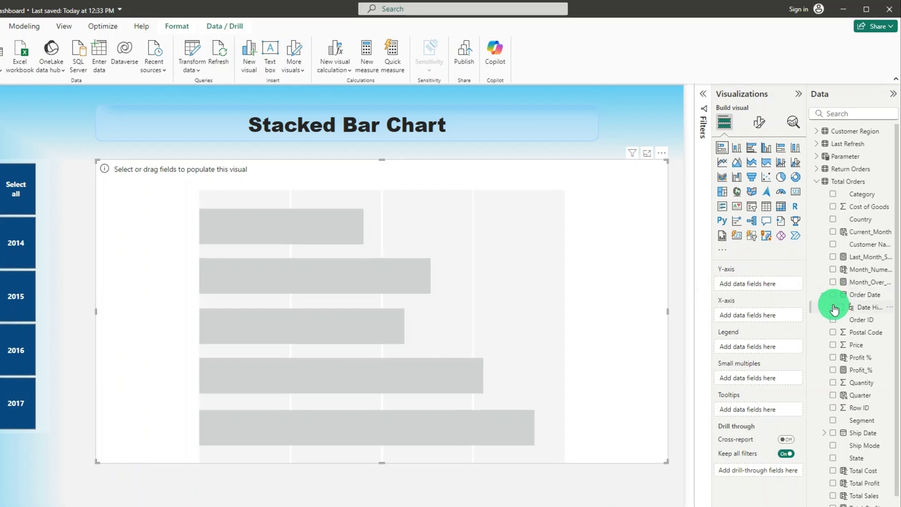
{"action": "left_click", "coordinate": [832, 307]}
{"action": "left_click", "coordinate": [875, 335]}
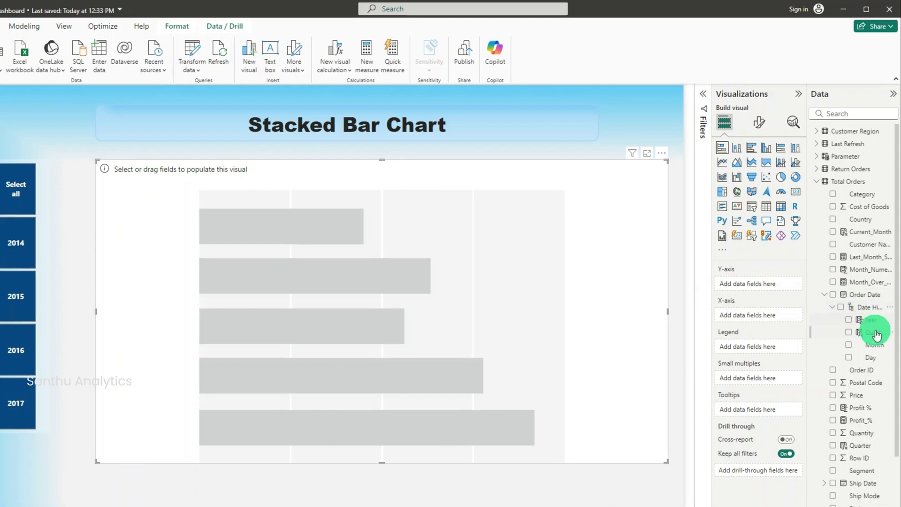
{"action": "left_click_drag", "start_coordinate": [877, 338], "coordinate": [770, 289]}
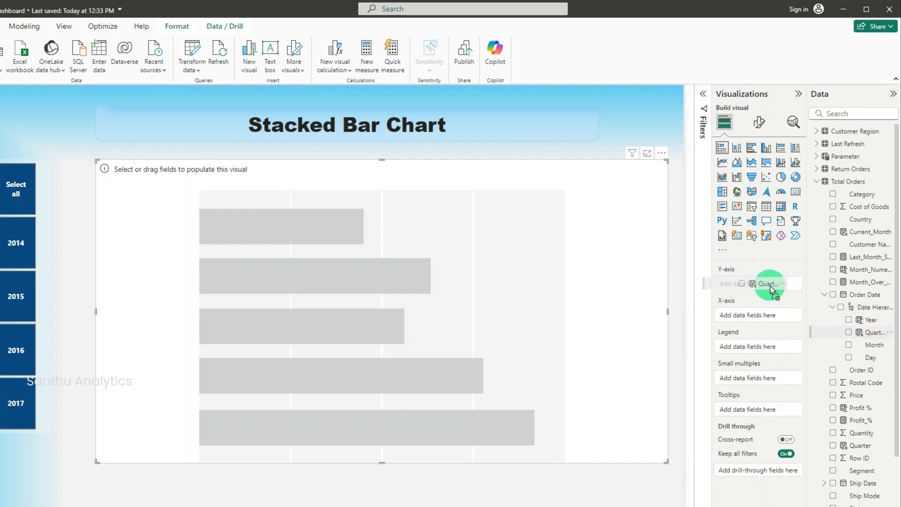
{"action": "mouse_move", "coordinate": [770, 286]}
{"action": "left_mouse_down"}
{"action": "mouse_move", "coordinate": [592, 300]}
{"action": "mouse_move", "coordinate": [509, 282]}
{"action": "left_mouse_up"}
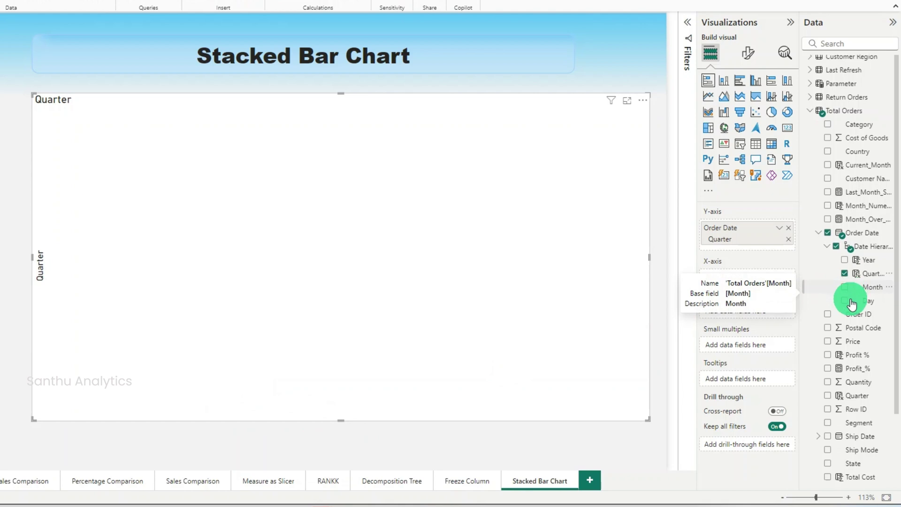
{"action": "scroll", "coordinate": [849, 300], "scroll_direction": "down", "scroll_amount": 3}
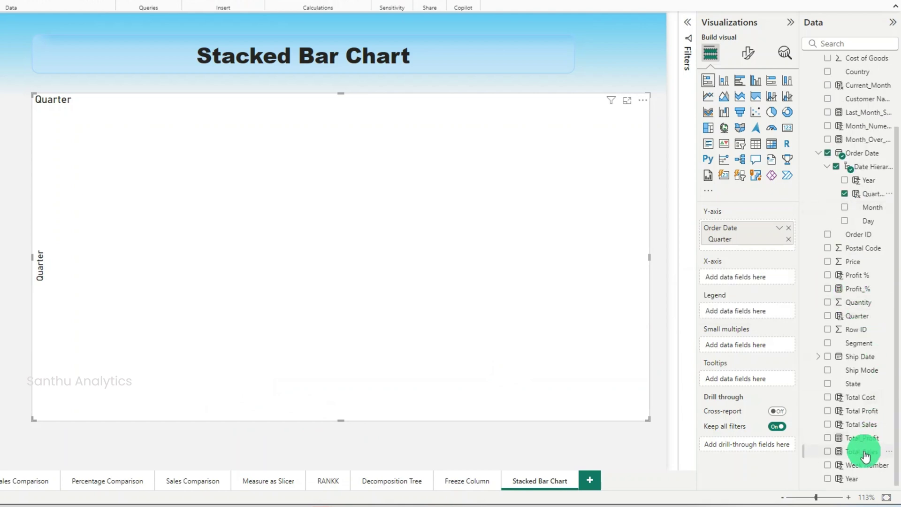
{"action": "left_click_drag", "start_coordinate": [863, 454], "coordinate": [767, 276]}
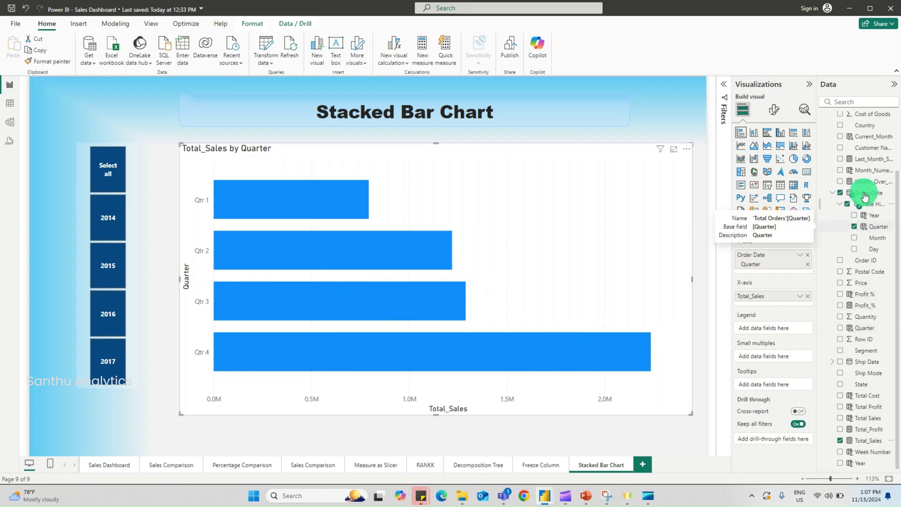
Step: Add Category to the Legend well so bars split into Laptop, Mobile and TV
{"action": "scroll", "coordinate": [864, 179], "scroll_direction": "up", "scroll_amount": 3}
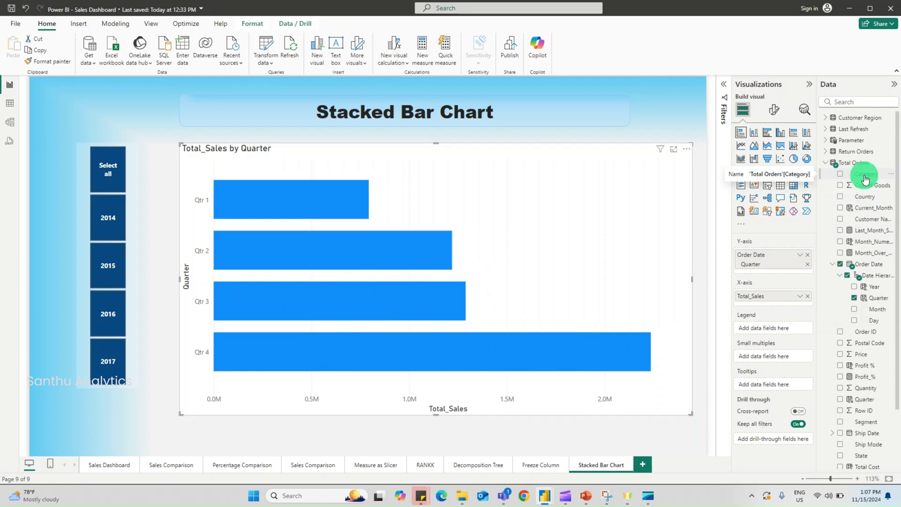
{"action": "left_click_drag", "start_coordinate": [865, 187], "coordinate": [785, 332]}
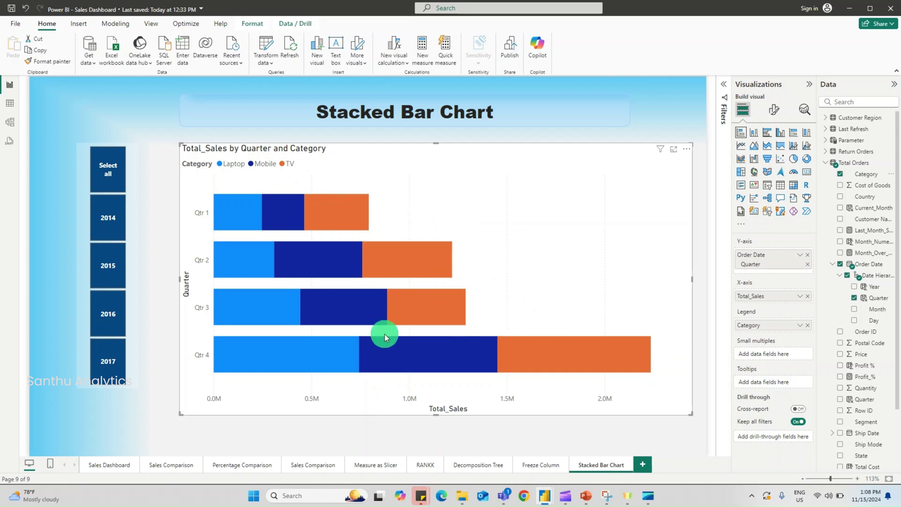
Step: Check the Total Orders table, then add Ship Mode to Small multiples in the report
{"action": "left_click", "coordinate": [10, 105]}
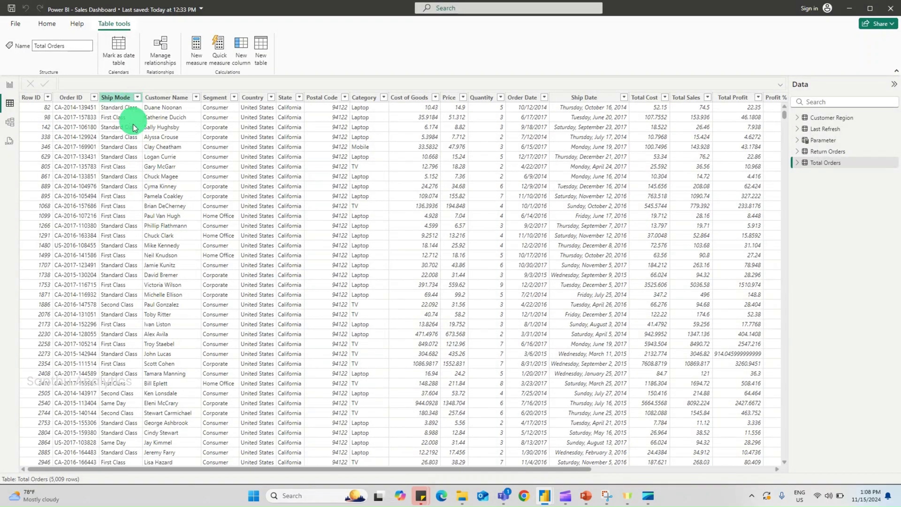
{"action": "left_click", "coordinate": [11, 89]}
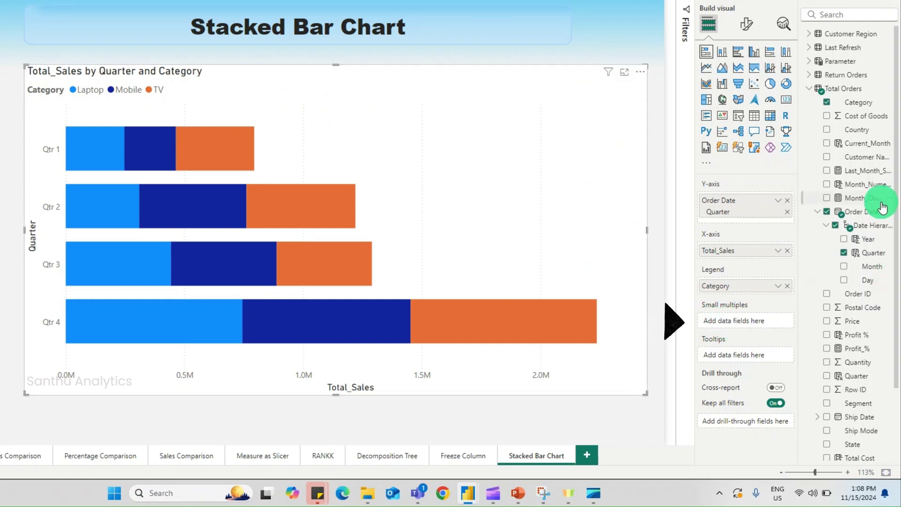
{"action": "scroll", "coordinate": [881, 202], "scroll_direction": "down", "scroll_amount": 3}
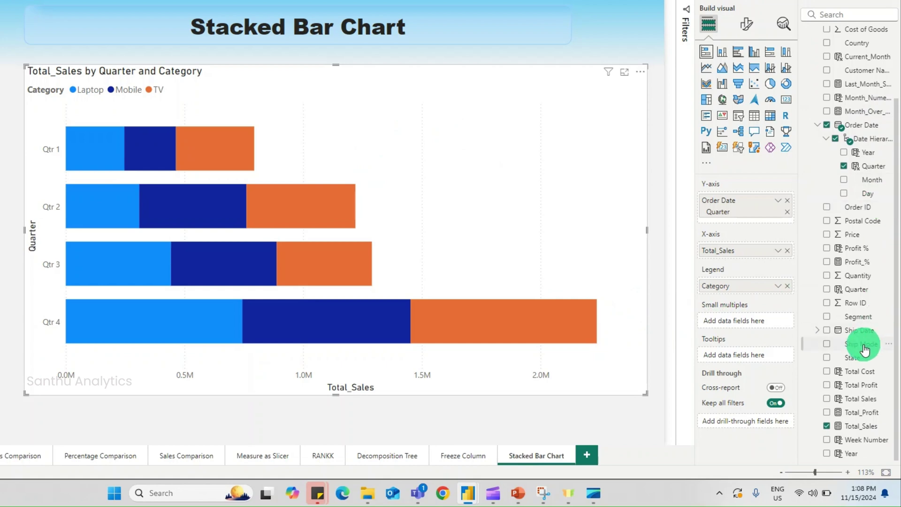
{"action": "left_click_drag", "start_coordinate": [865, 350], "coordinate": [730, 323]}
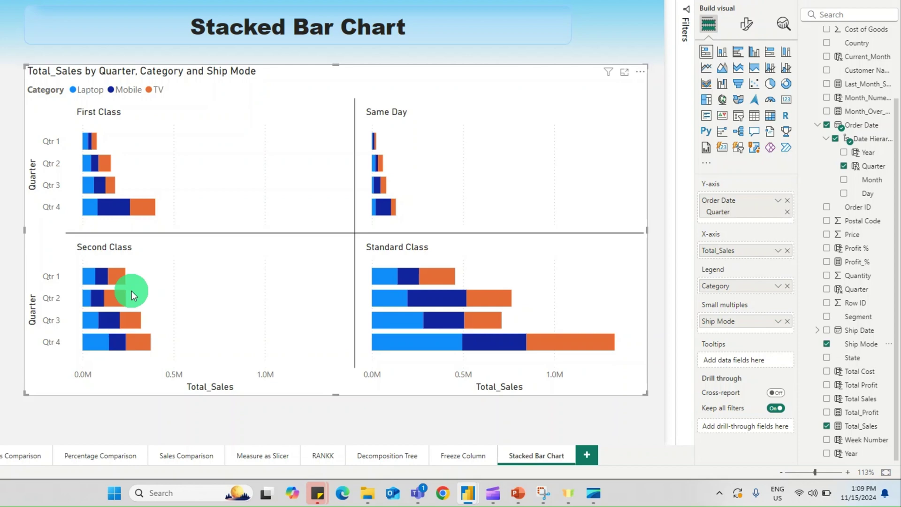
Step: Remove Ship Mode from Small multiples, try Year there instead, then remove Year too
{"action": "left_click", "coordinate": [789, 324]}
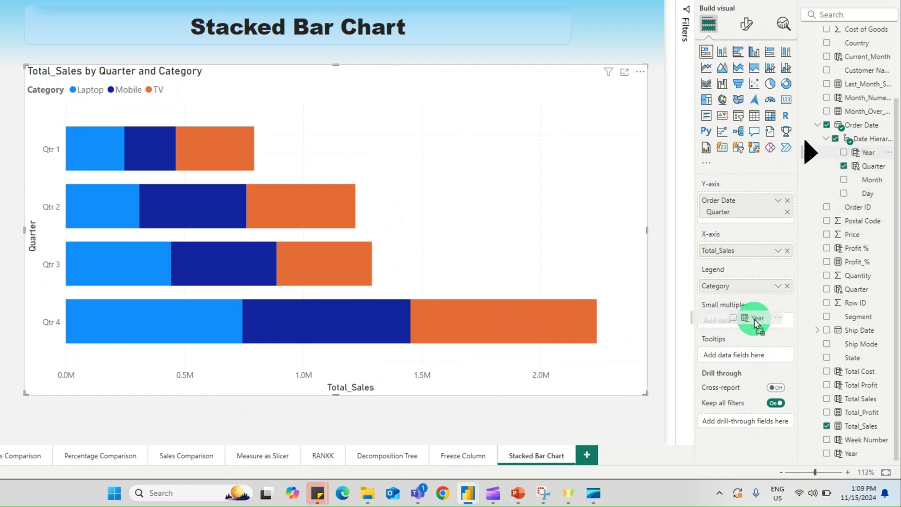
{"action": "left_click_drag", "start_coordinate": [865, 158], "coordinate": [750, 321]}
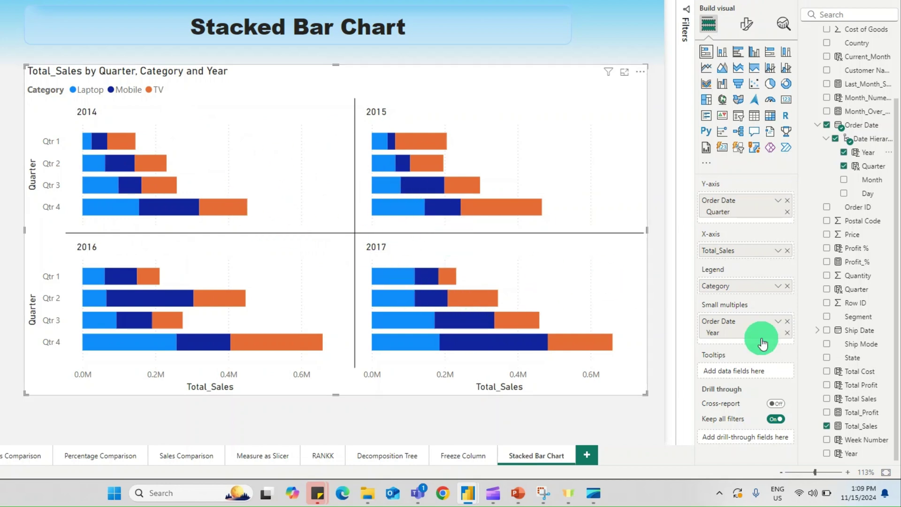
{"action": "left_click", "coordinate": [786, 322]}
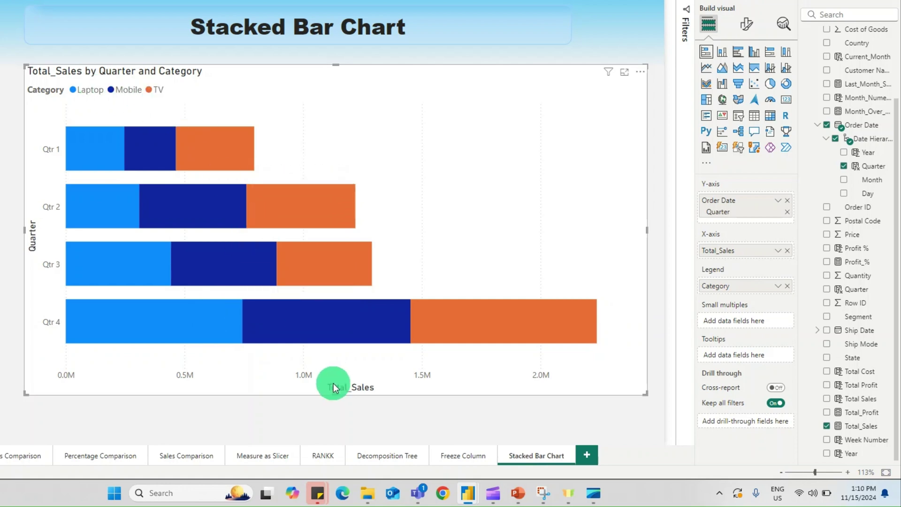
Step: Turn off the Y-axis Quarter title and make the Qtr labels bold and black
{"action": "left_click", "coordinate": [749, 34]}
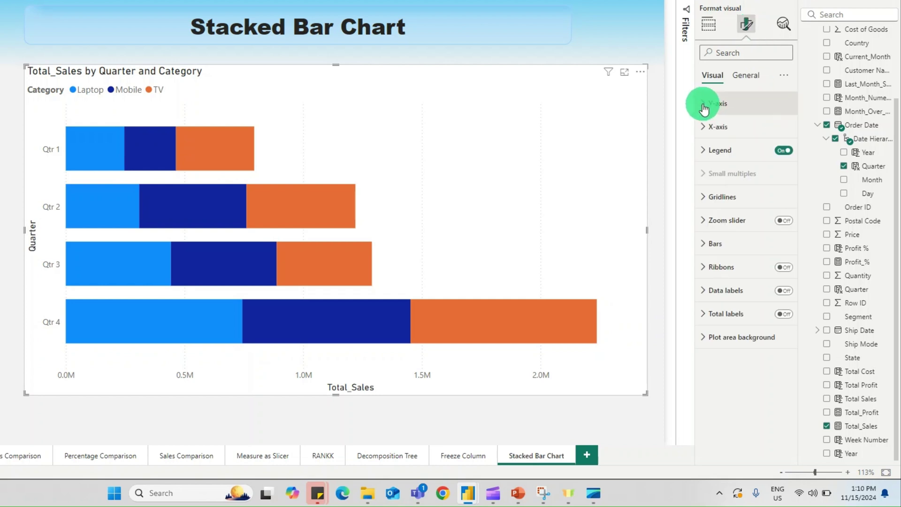
{"action": "left_click", "coordinate": [702, 104]}
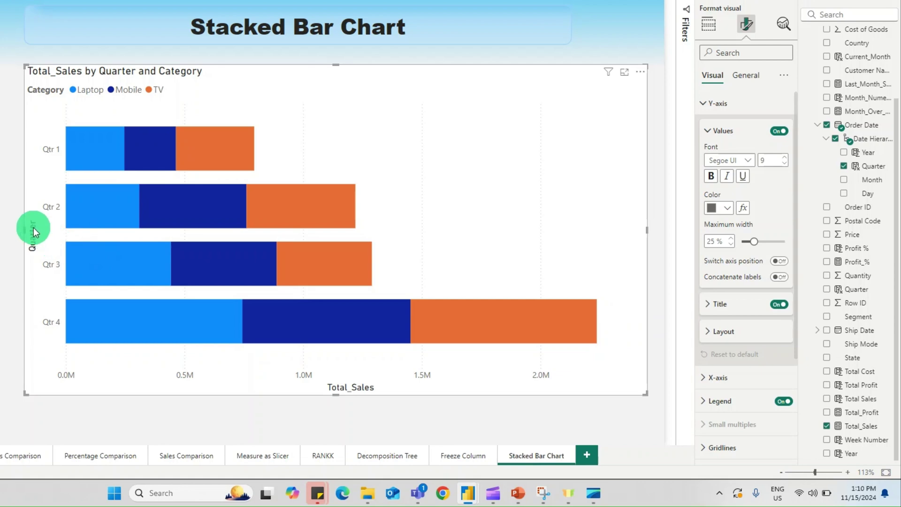
{"action": "left_click", "coordinate": [779, 304]}
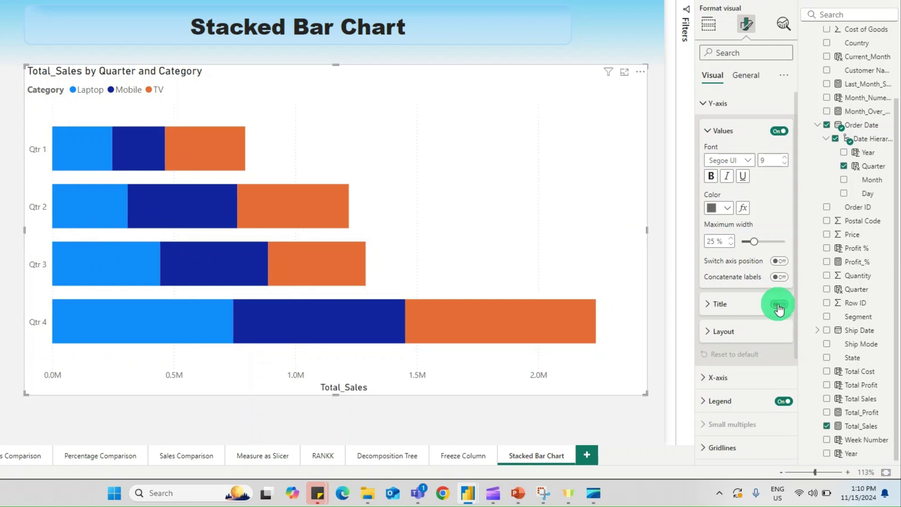
{"action": "left_click", "coordinate": [711, 177]}
{"action": "left_click", "coordinate": [727, 210]}
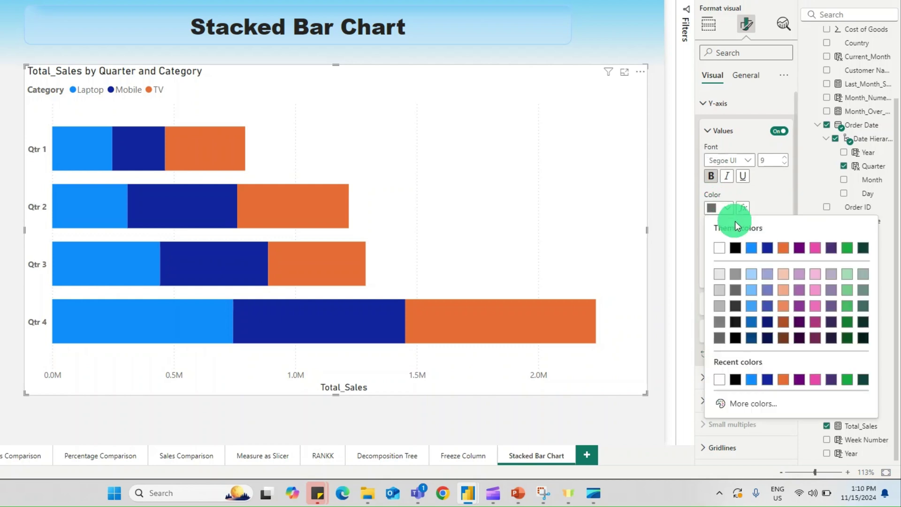
{"action": "left_click", "coordinate": [735, 249]}
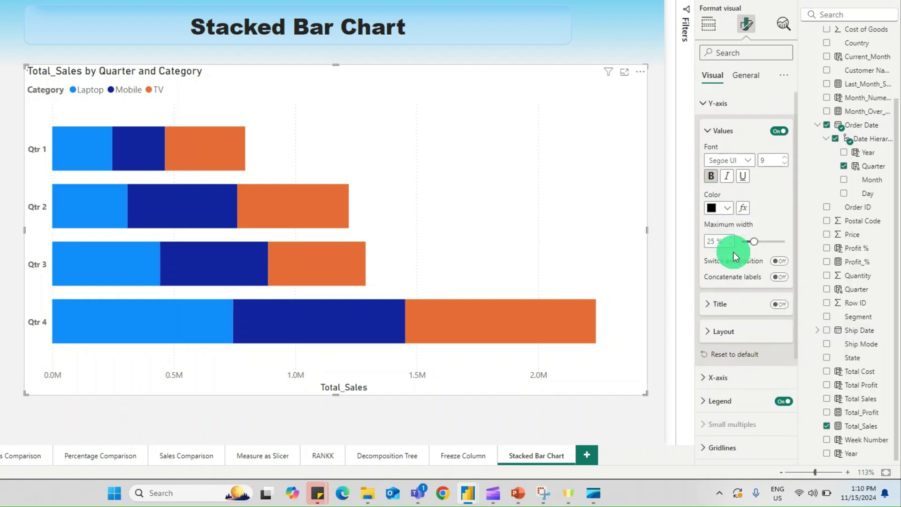
{"action": "left_click", "coordinate": [718, 103]}
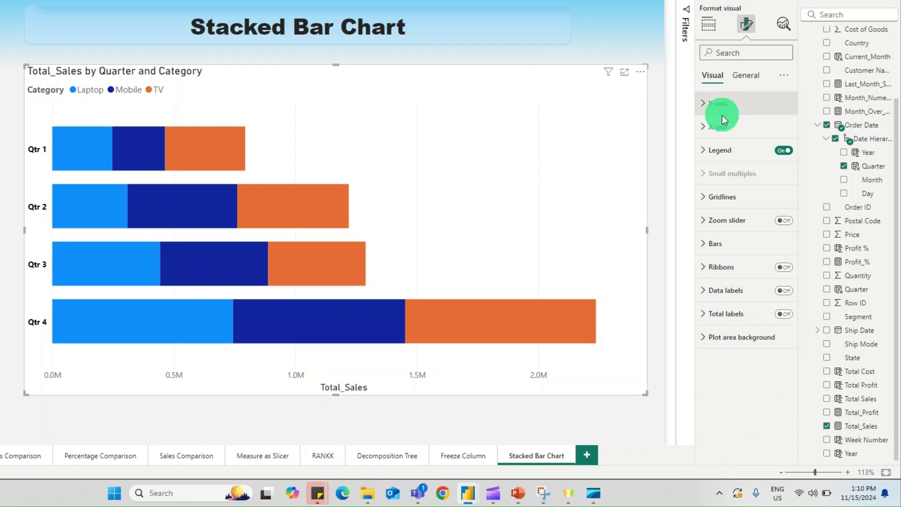
Step: Make the X-axis value labels bold and black and turn off the Total_Sales title
{"action": "left_click", "coordinate": [723, 128]}
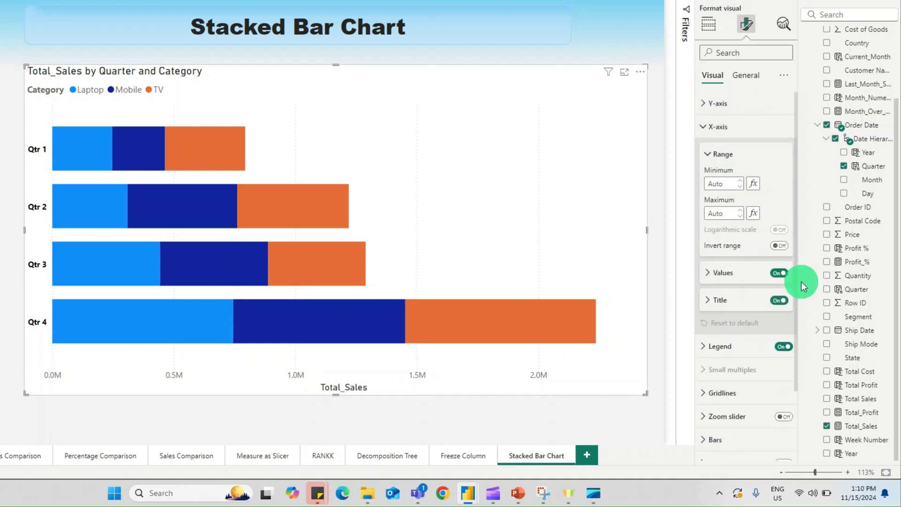
{"action": "left_click", "coordinate": [739, 273]}
{"action": "scroll", "coordinate": [738, 275], "scroll_direction": "down", "scroll_amount": 2}
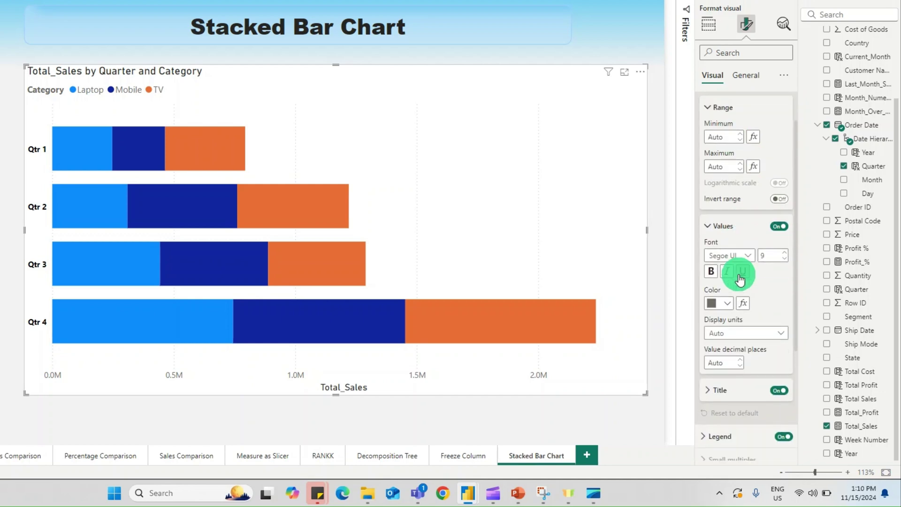
{"action": "left_click", "coordinate": [718, 302]}
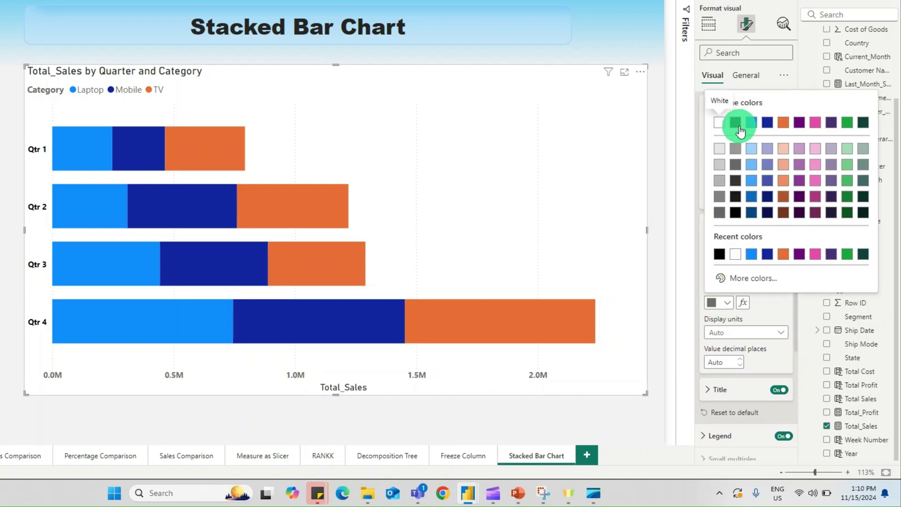
{"action": "left_click", "coordinate": [739, 127]}
{"action": "scroll", "coordinate": [764, 274], "scroll_direction": "down", "scroll_amount": 1}
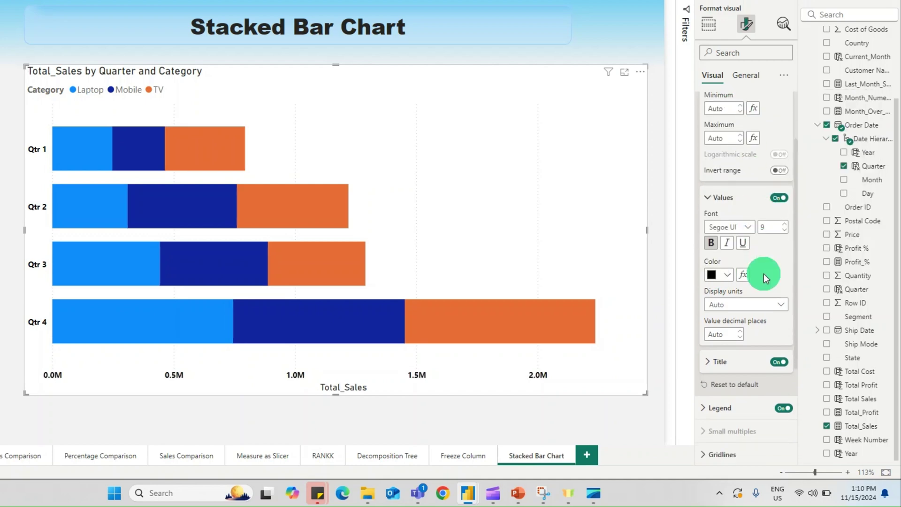
{"action": "left_click", "coordinate": [778, 362]}
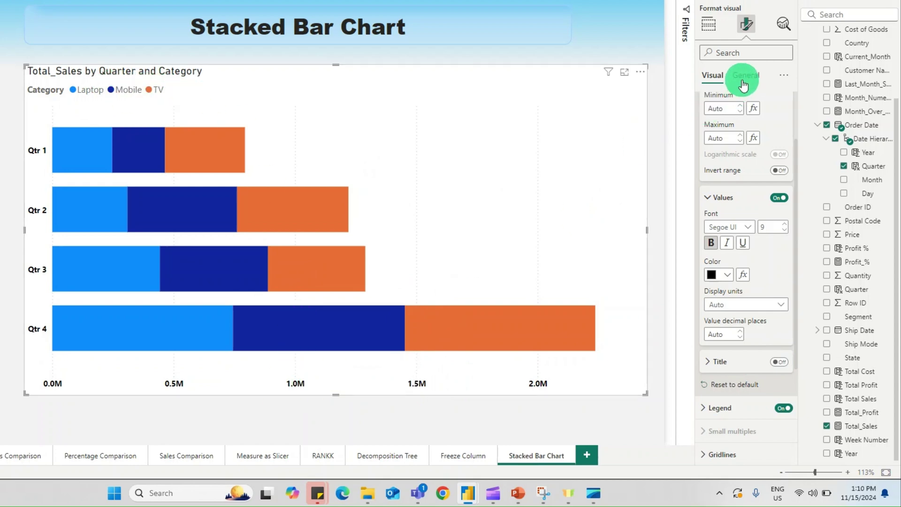
{"action": "scroll", "coordinate": [731, 204], "scroll_direction": "up", "scroll_amount": 3}
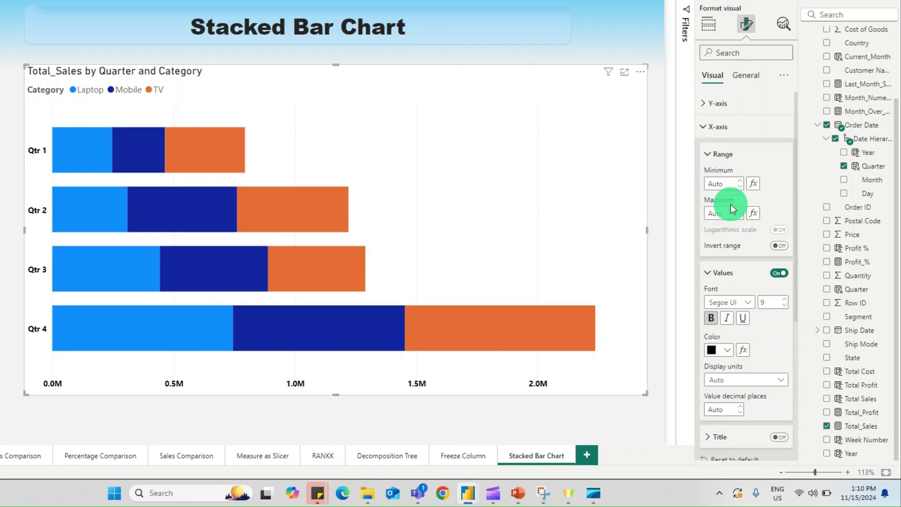
Step: Place the legend at bottom centre, hide its Category title, and make its text bold black
{"action": "left_click", "coordinate": [713, 133]}
{"action": "left_click", "coordinate": [713, 151]}
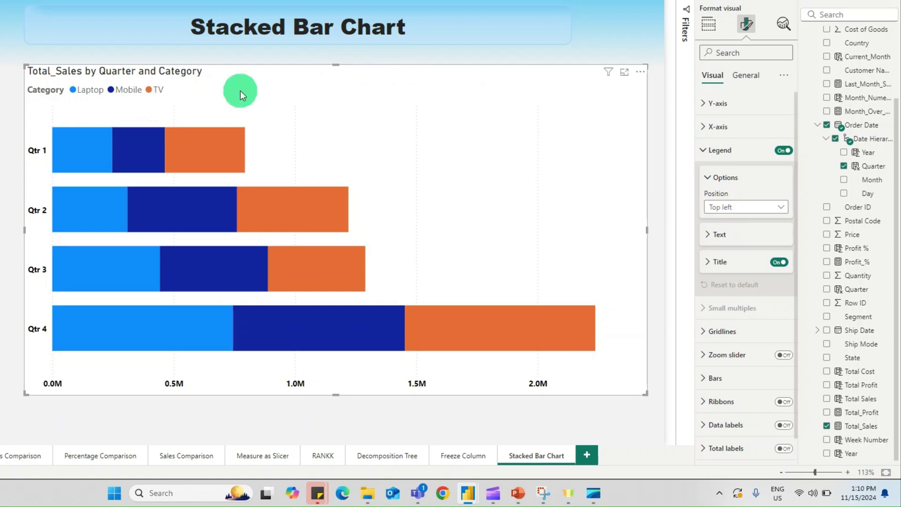
{"action": "left_click", "coordinate": [725, 207]}
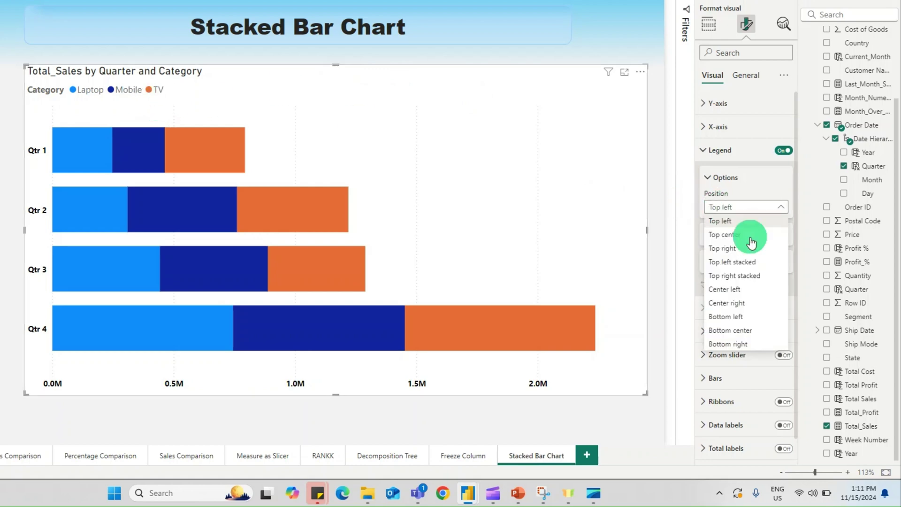
{"action": "left_click", "coordinate": [612, 341]}
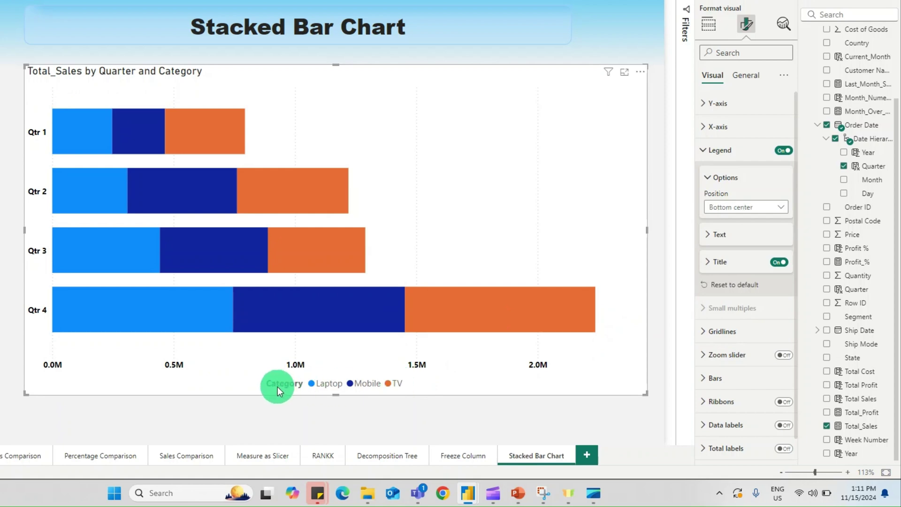
{"action": "left_click", "coordinate": [776, 266]}
{"action": "left_click", "coordinate": [707, 233]}
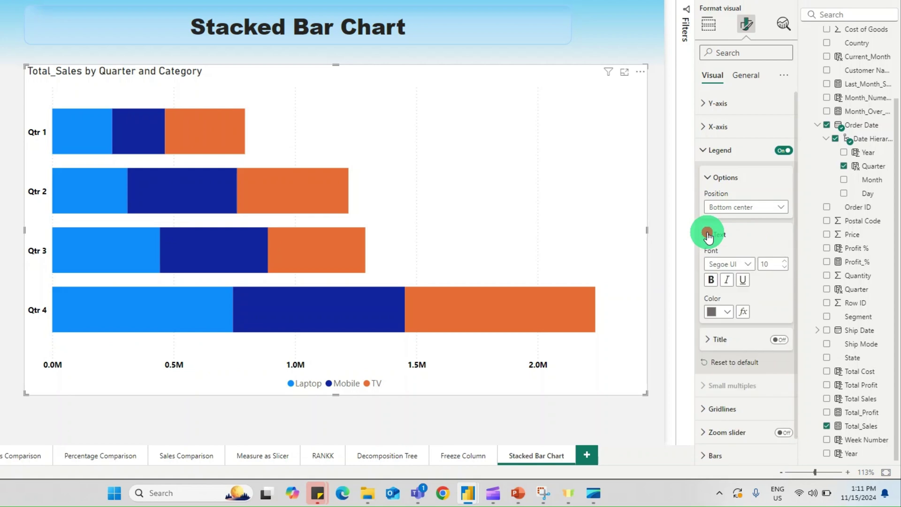
{"action": "left_click", "coordinate": [711, 282]}
{"action": "left_click", "coordinate": [719, 311]}
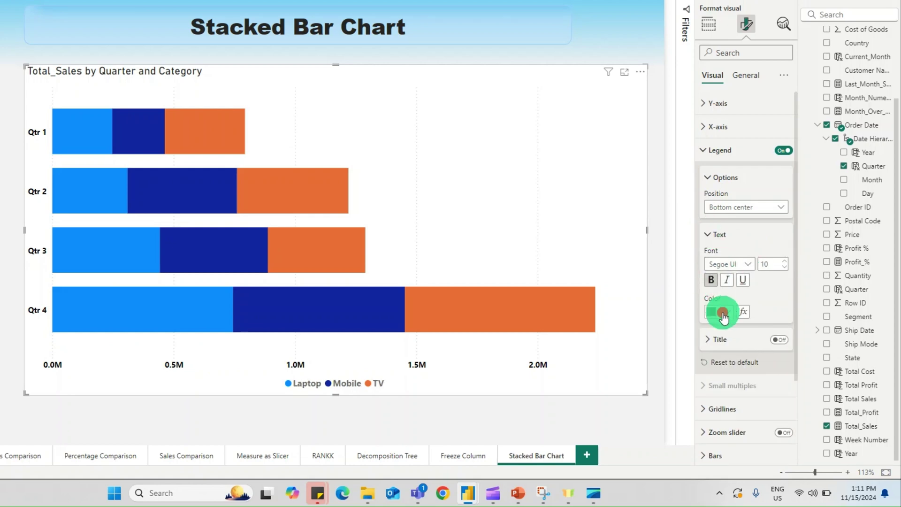
{"action": "left_click", "coordinate": [724, 265]}
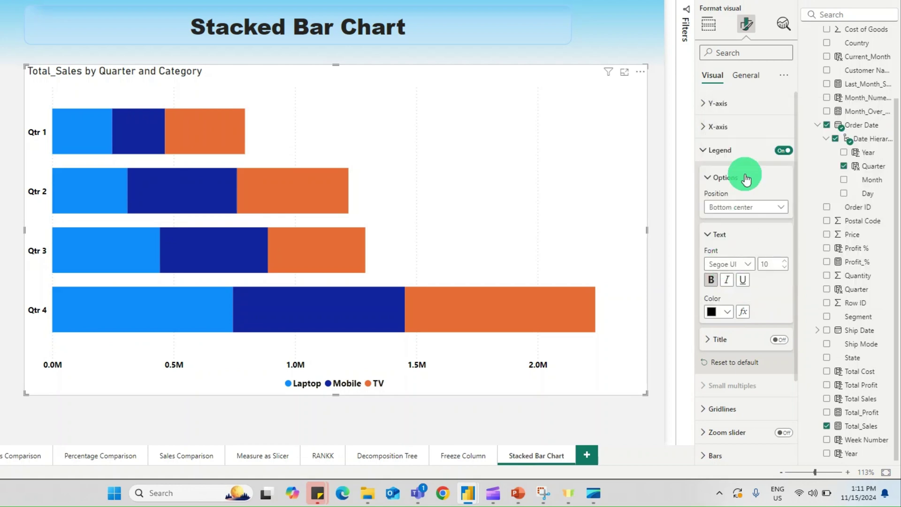
{"action": "left_click", "coordinate": [716, 150]}
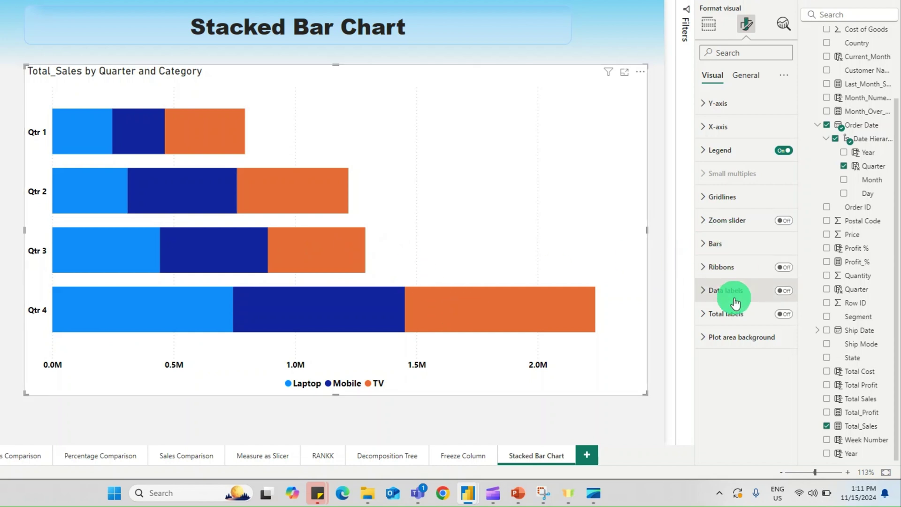
Step: Turn on data labels for every bar segment, bold, at font size 10
{"action": "left_click", "coordinate": [783, 291]}
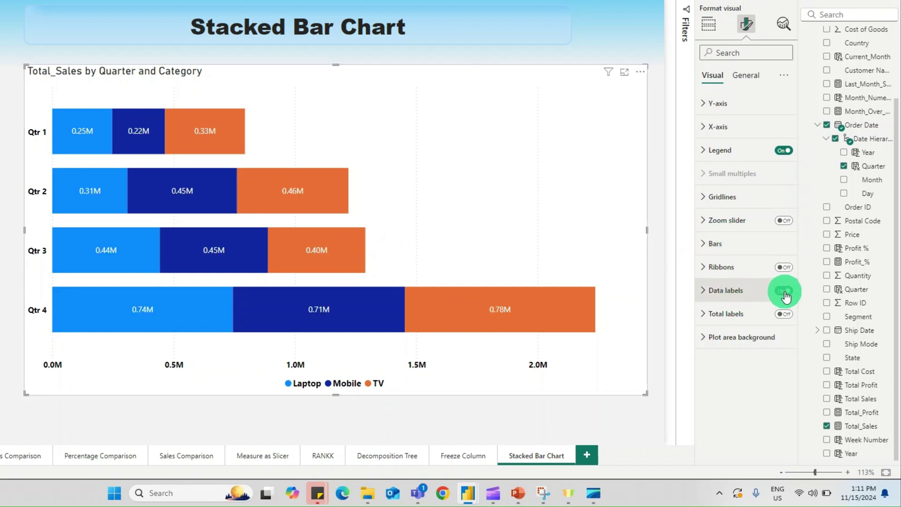
{"action": "left_click", "coordinate": [716, 293]}
{"action": "scroll", "coordinate": [769, 344], "scroll_direction": "down", "scroll_amount": 3}
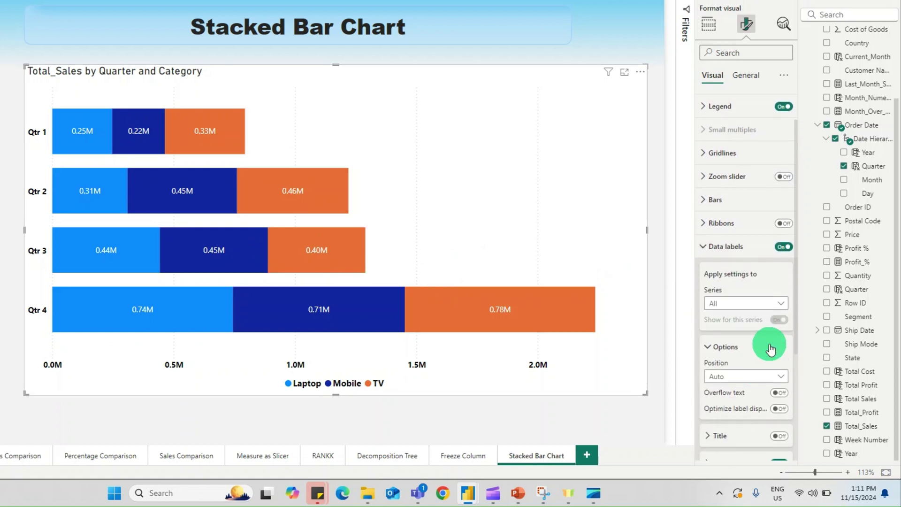
{"action": "scroll", "coordinate": [769, 345], "scroll_direction": "down", "scroll_amount": 1}
{"action": "scroll", "coordinate": [769, 344], "scroll_direction": "down", "scroll_amount": 2}
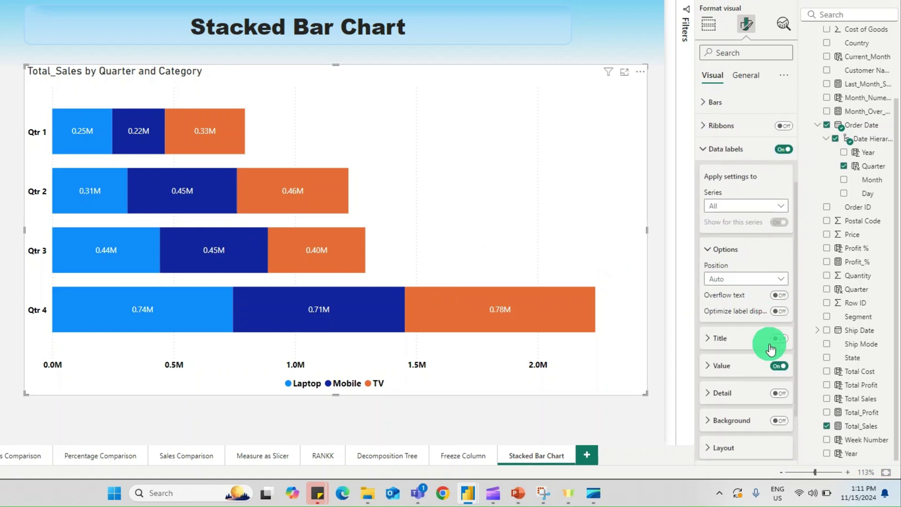
{"action": "left_click", "coordinate": [724, 371]}
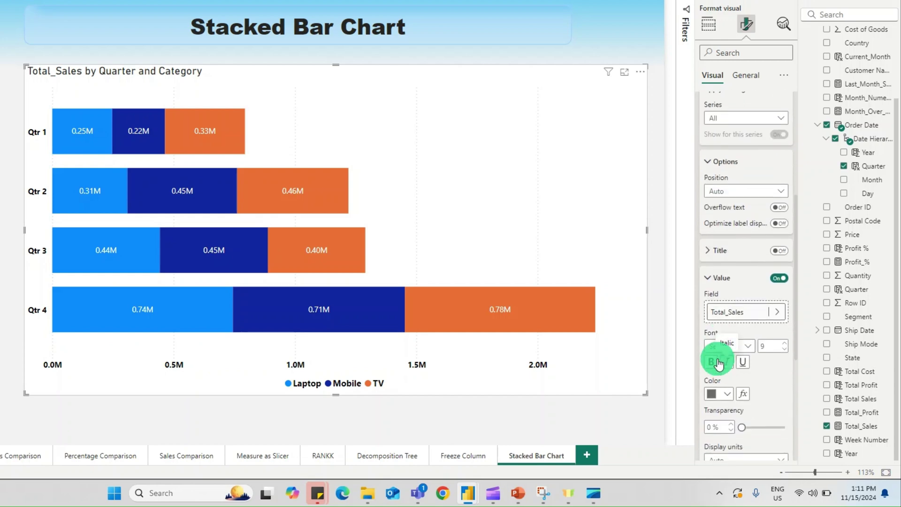
{"action": "left_click", "coordinate": [710, 361]}
{"action": "left_click", "coordinate": [783, 344]}
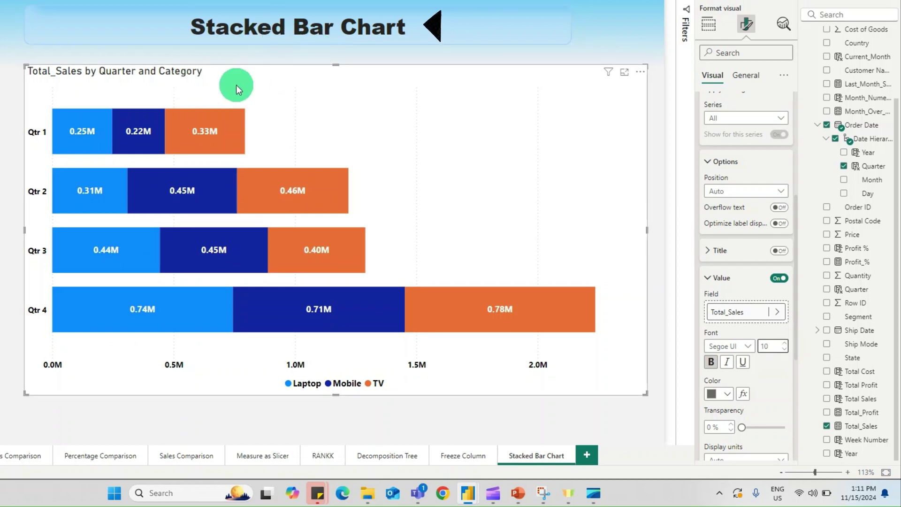
Step: Hide the chart's 'Total_Sales by Quarter and Category' title
{"action": "left_click", "coordinate": [742, 80]}
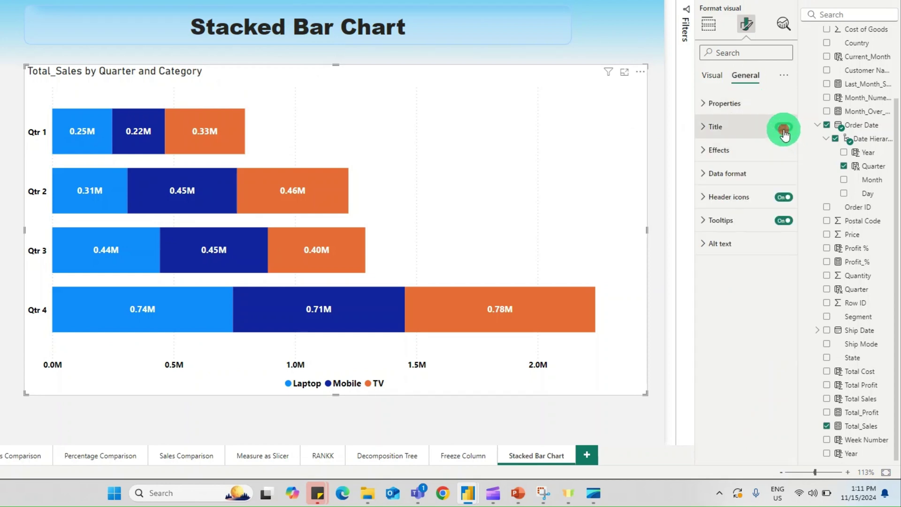
{"action": "left_click", "coordinate": [783, 129]}
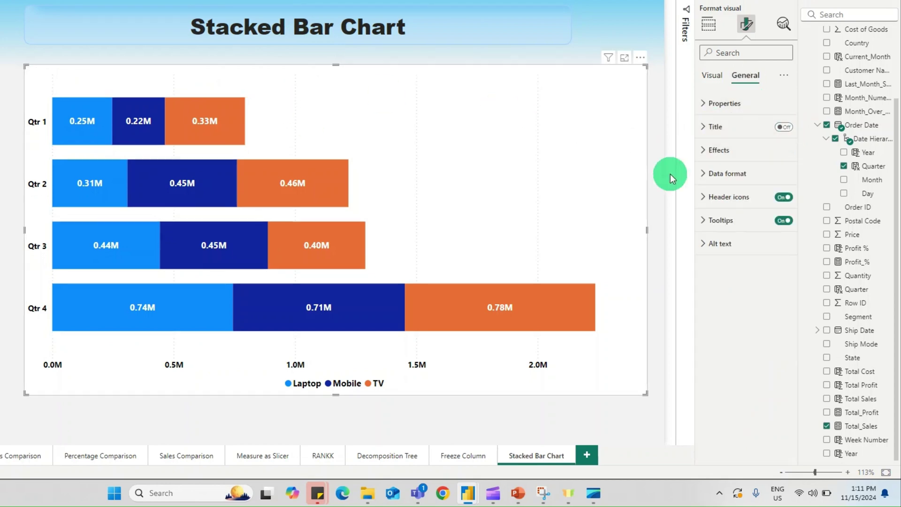
{"action": "left_click", "coordinate": [708, 81]}
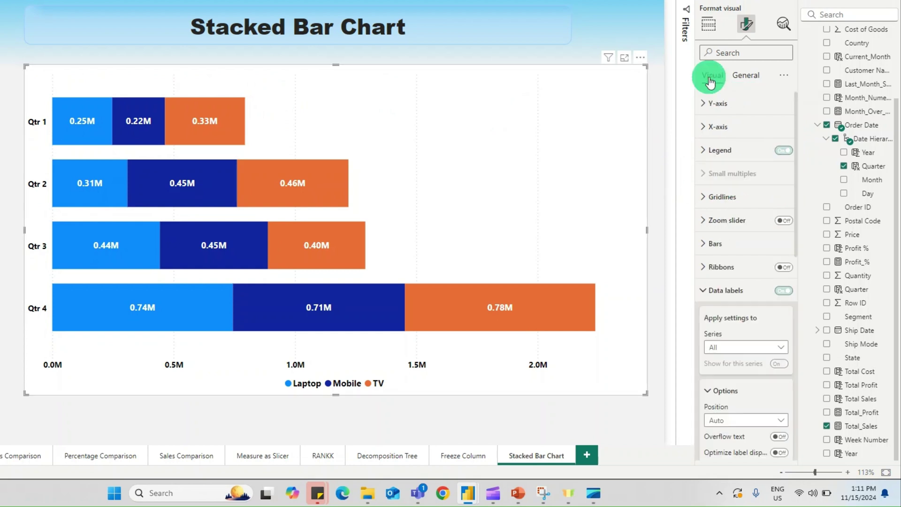
Step: Switch off the vertical gridlines behind the stacked bars
{"action": "left_click", "coordinate": [722, 196]}
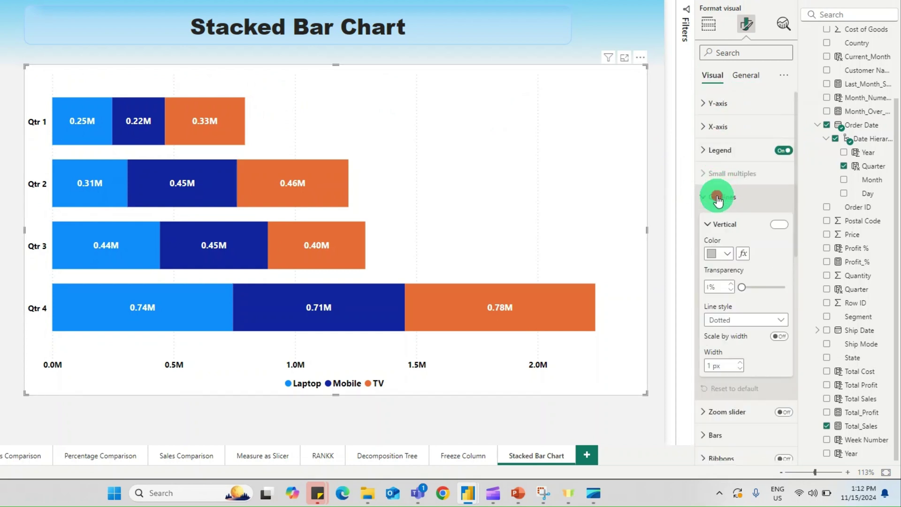
{"action": "left_click", "coordinate": [773, 229]}
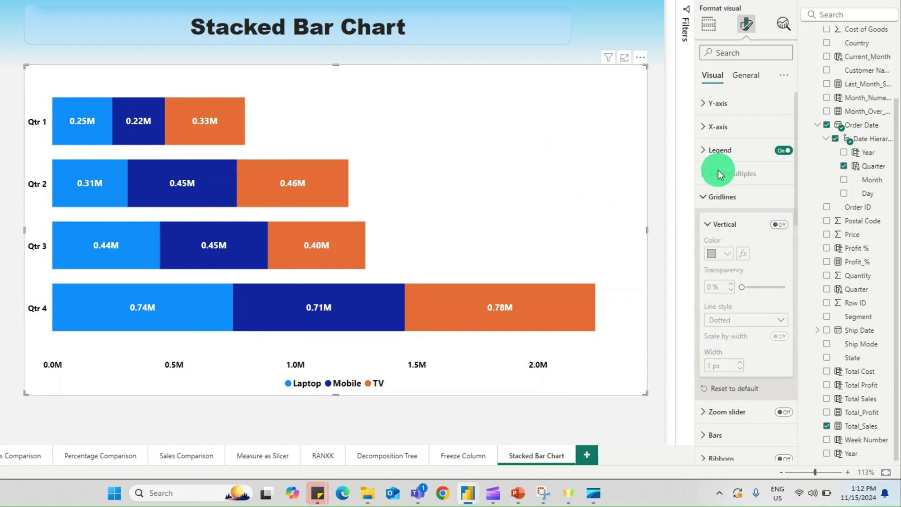
{"action": "left_click", "coordinate": [709, 200]}
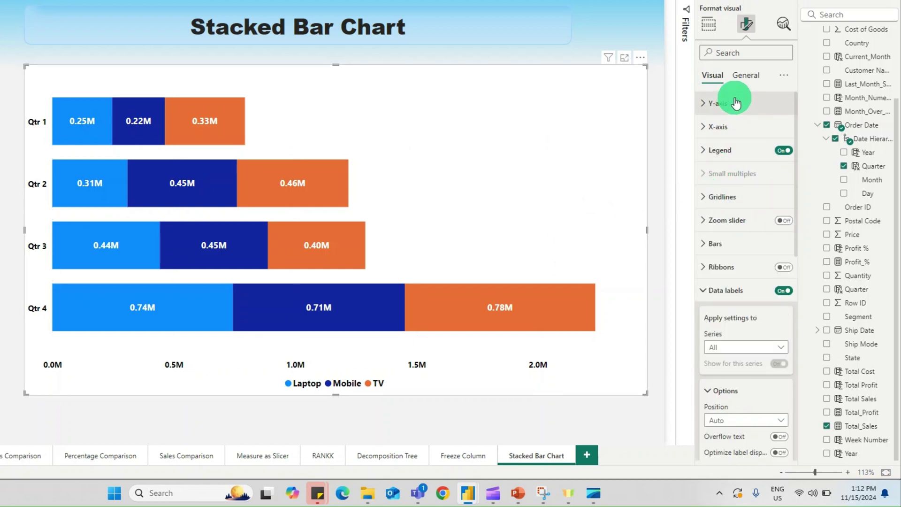
{"action": "left_click", "coordinate": [736, 79]}
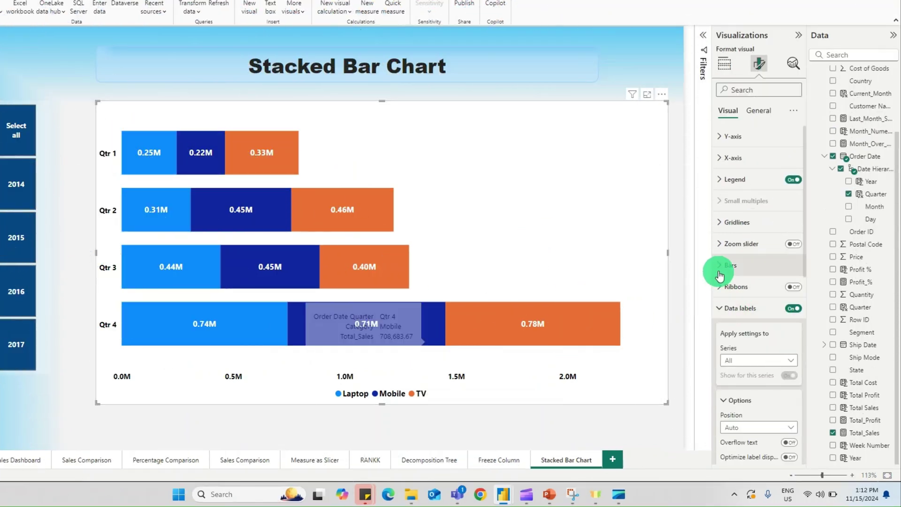
Step: Outline each Laptop, Mobile and TV bar segment with a 3 px light grey border
{"action": "left_click", "coordinate": [719, 271]}
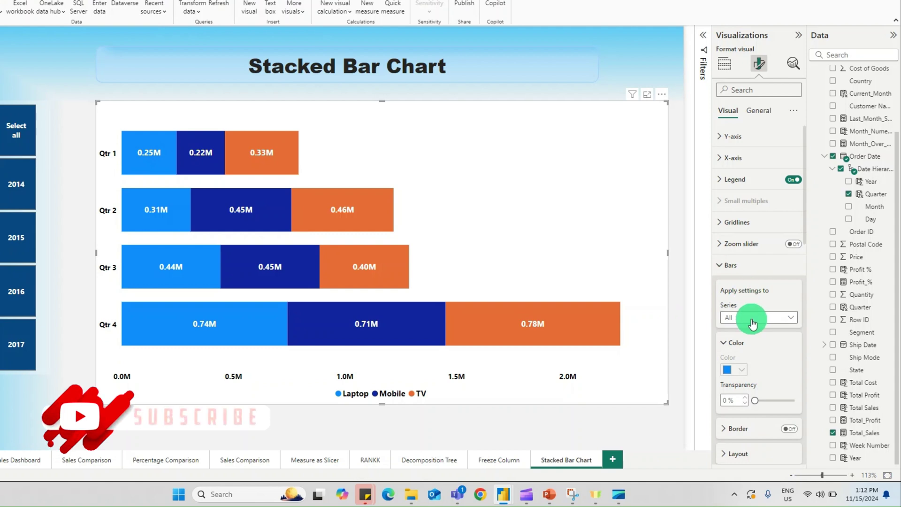
{"action": "scroll", "coordinate": [749, 310], "scroll_direction": "down", "scroll_amount": 1}
{"action": "scroll", "coordinate": [751, 319], "scroll_direction": "down", "scroll_amount": 2}
{"action": "scroll", "coordinate": [762, 307], "scroll_direction": "down", "scroll_amount": 1}
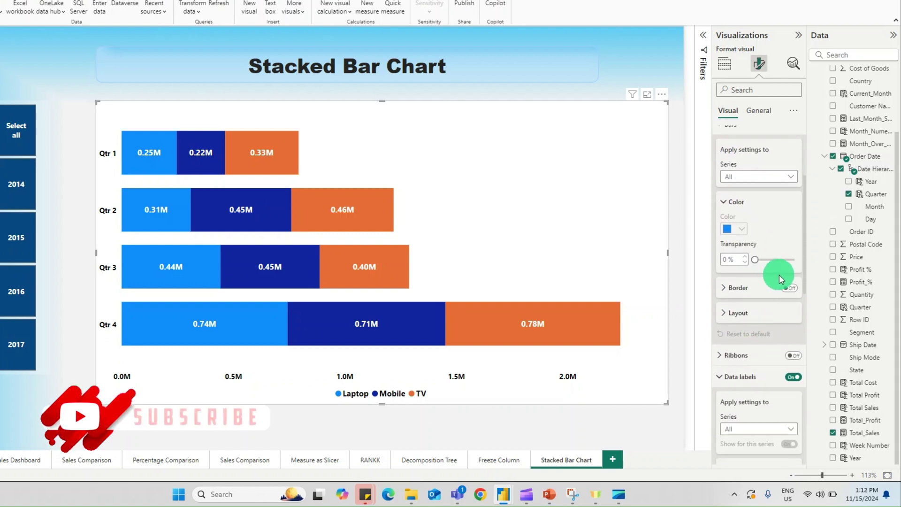
{"action": "left_click", "coordinate": [740, 287]}
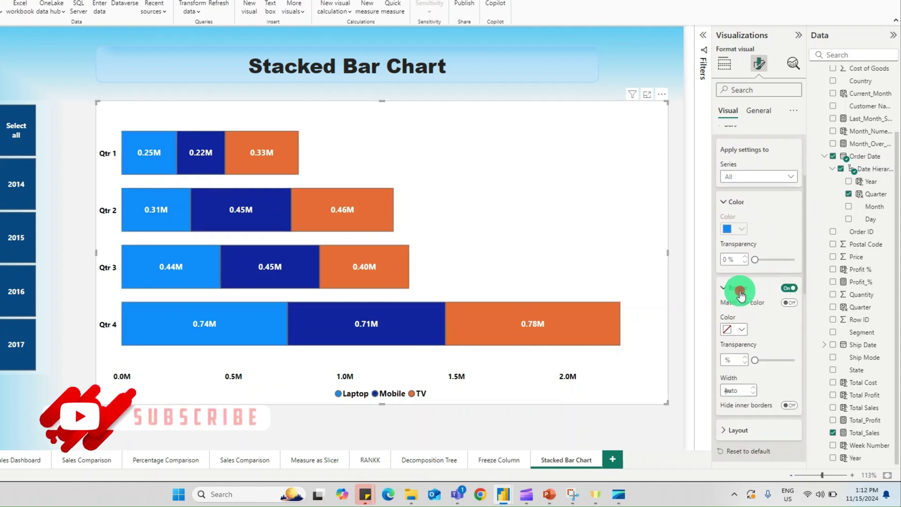
{"action": "left_click", "coordinate": [741, 330]}
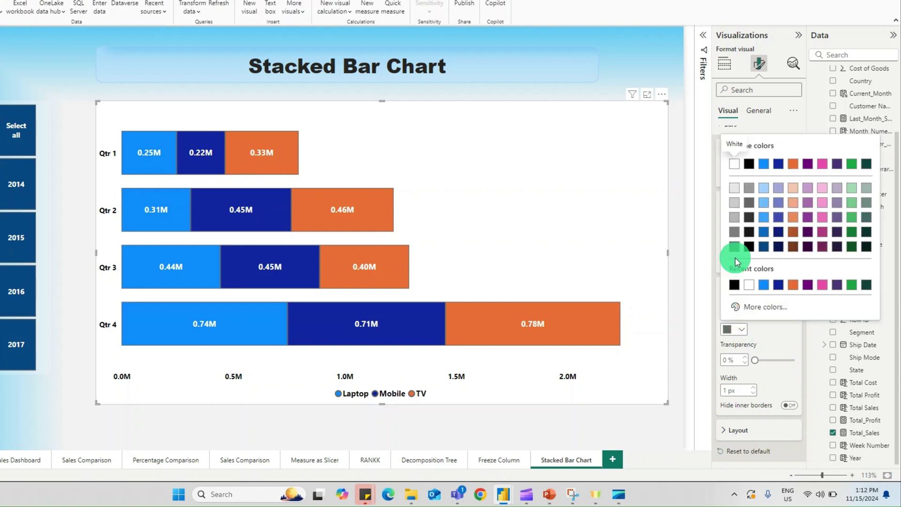
{"action": "left_click", "coordinate": [734, 202]}
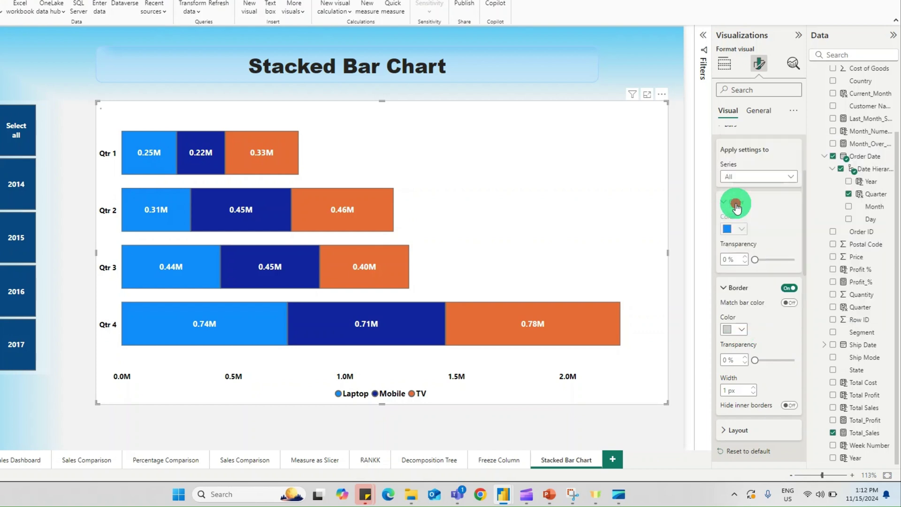
{"action": "left_click", "coordinate": [753, 388]}
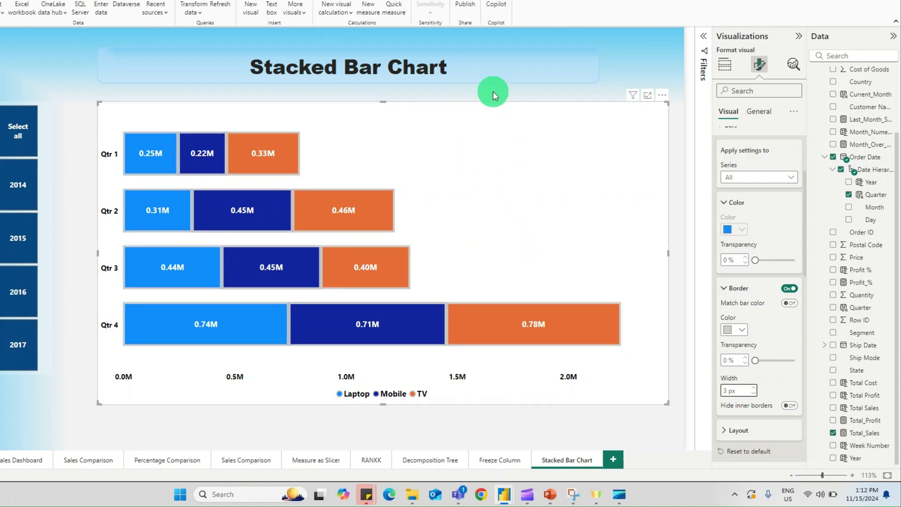
Step: Set the chart background transparency to 100% and deselect the visual
{"action": "left_click", "coordinate": [766, 112]}
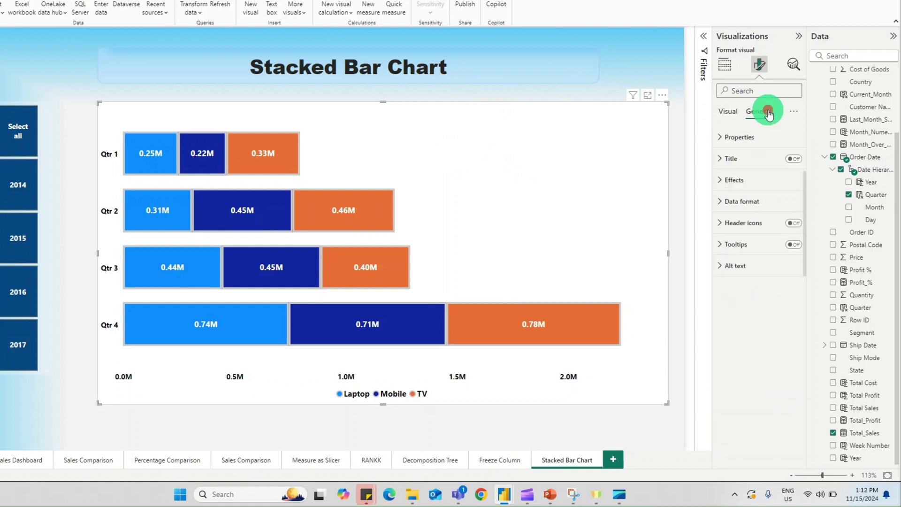
{"action": "left_click", "coordinate": [734, 180]}
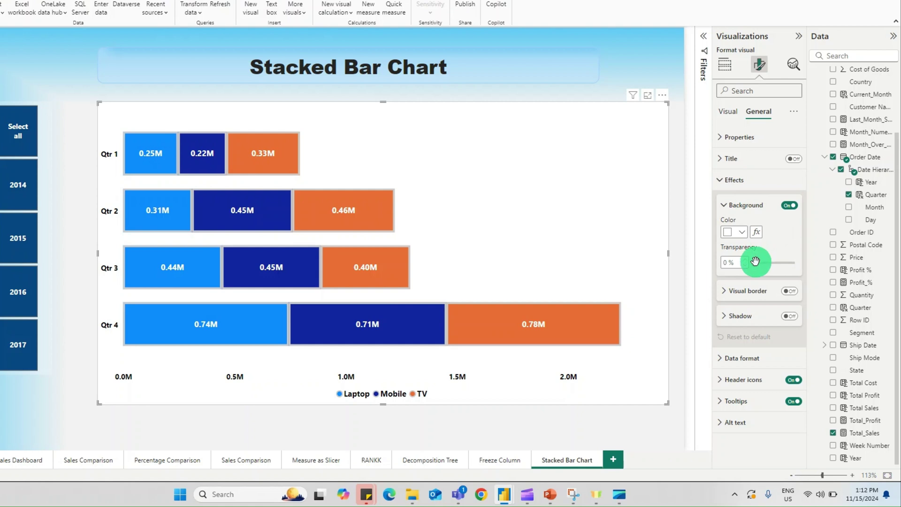
{"action": "left_click_drag", "start_coordinate": [755, 262], "coordinate": [795, 266]}
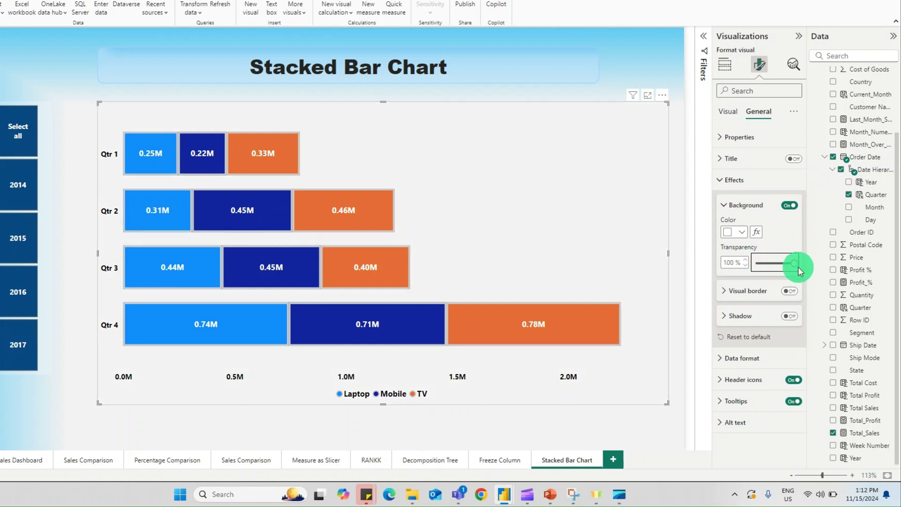
{"action": "left_click", "coordinate": [455, 97]}
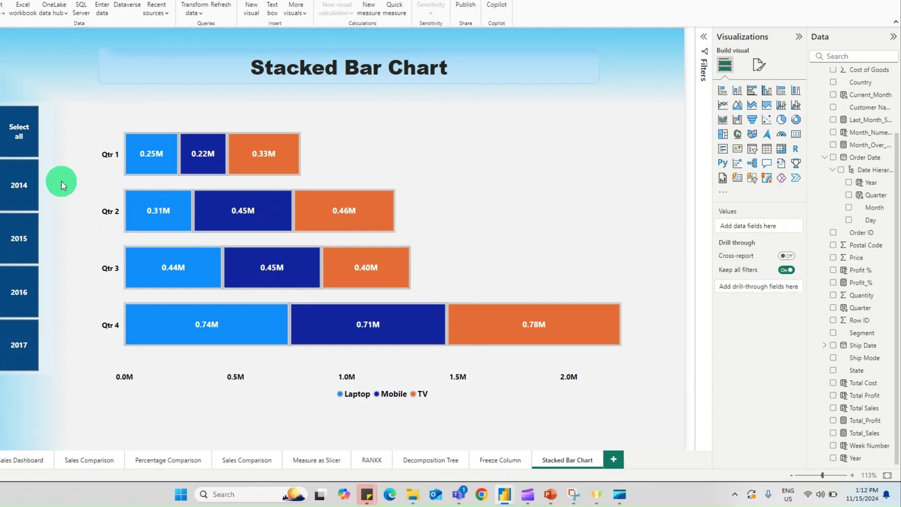
{"action": "left_click", "coordinate": [18, 192]}
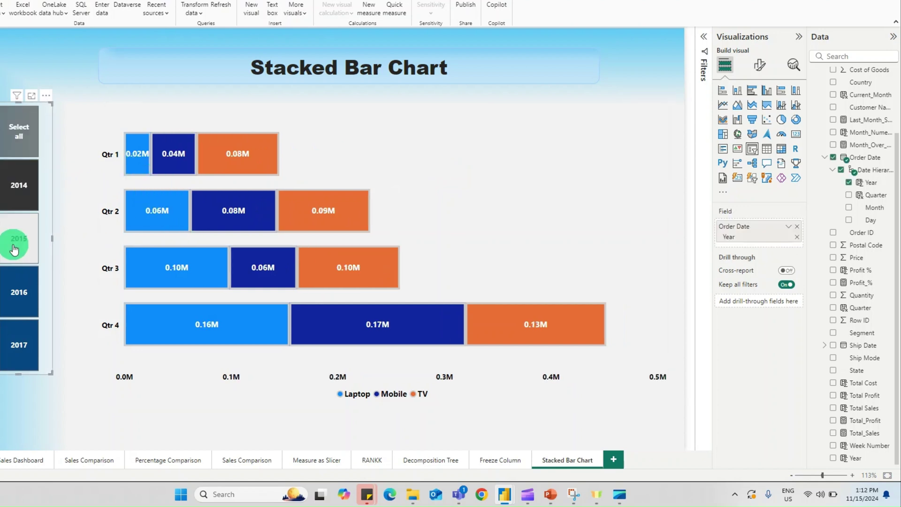
{"action": "left_click", "coordinate": [27, 337]}
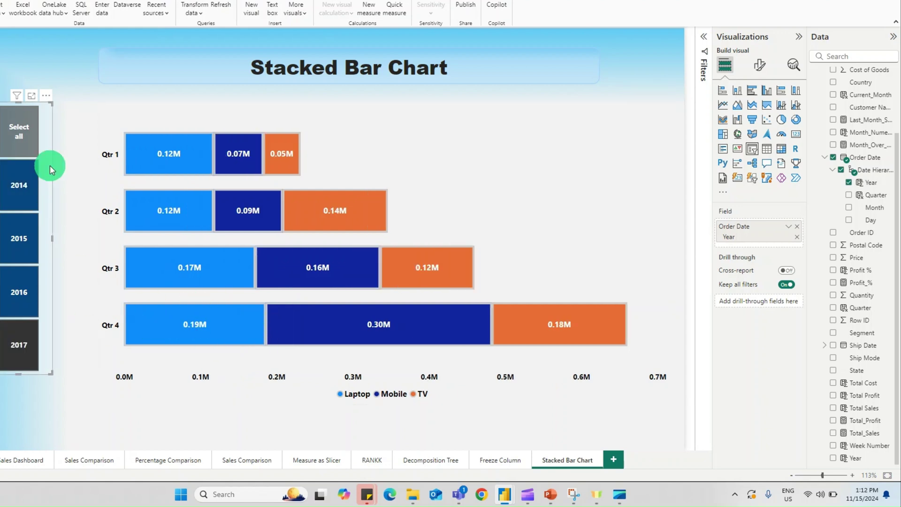
{"action": "left_click", "coordinate": [20, 128]}
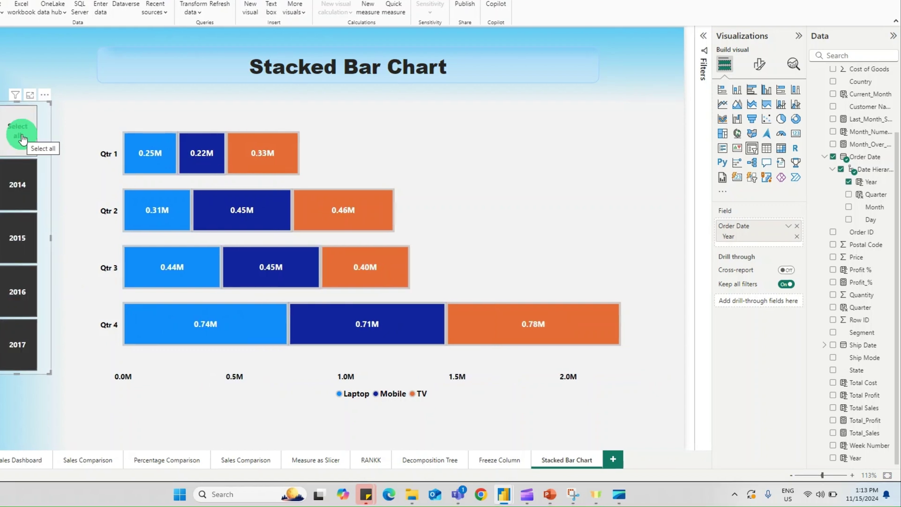
{"action": "left_click", "coordinate": [22, 136]}
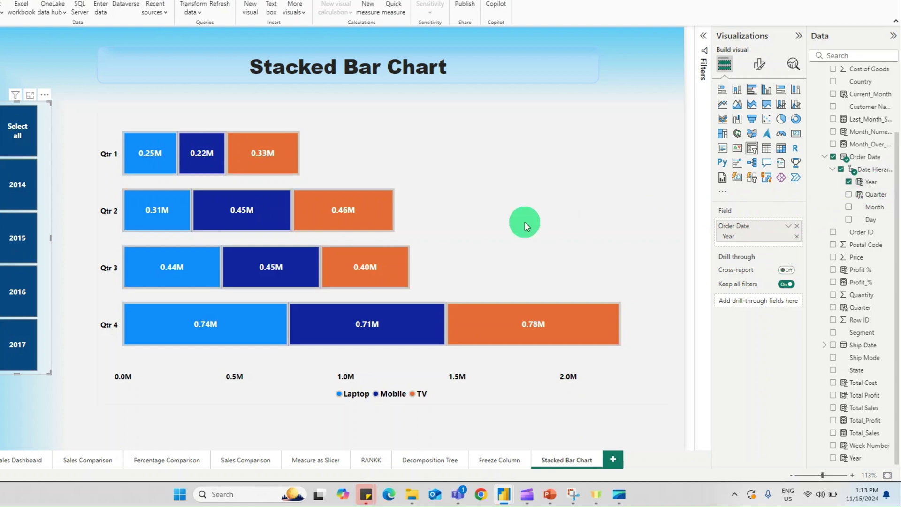
{"action": "left_click", "coordinate": [174, 97]}
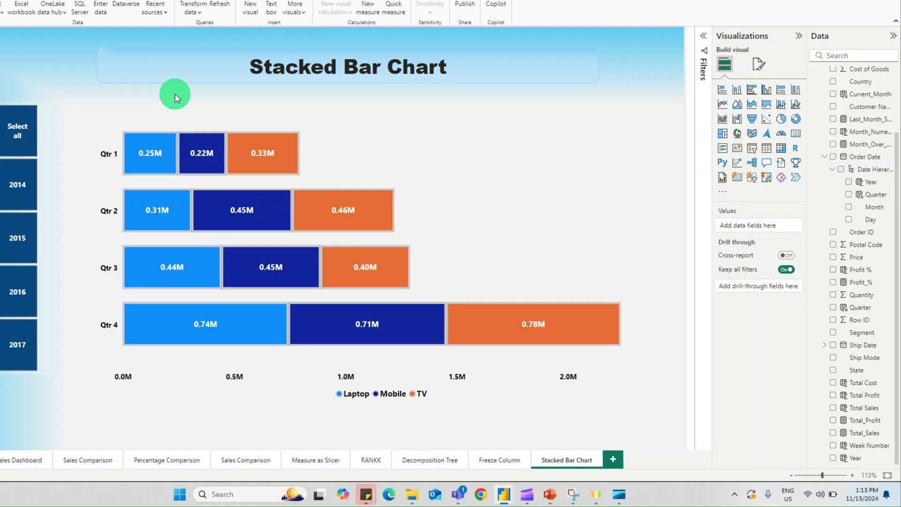